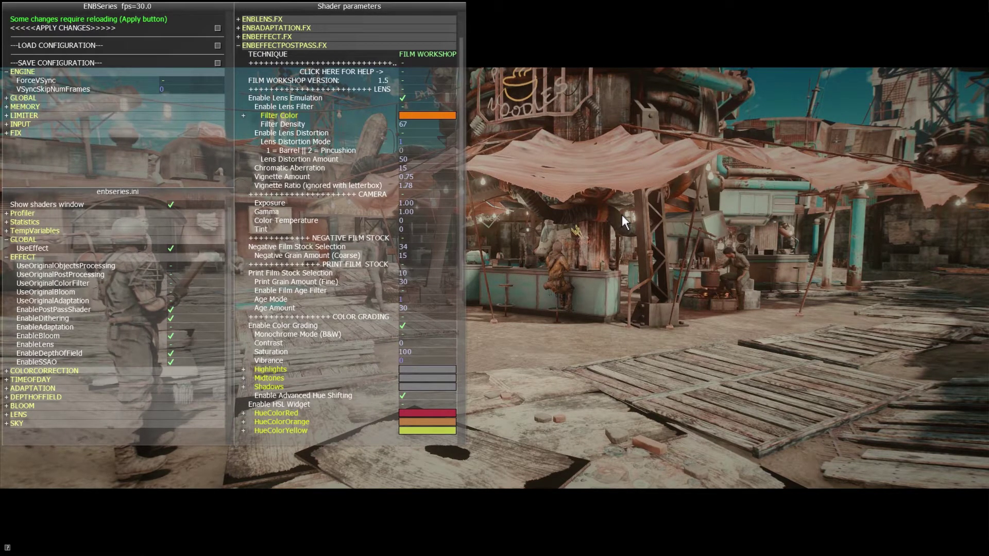
Open the game console, move the Shader parameters window clear of the settings windows and show the Film Workshop help overlay.
key("grave")
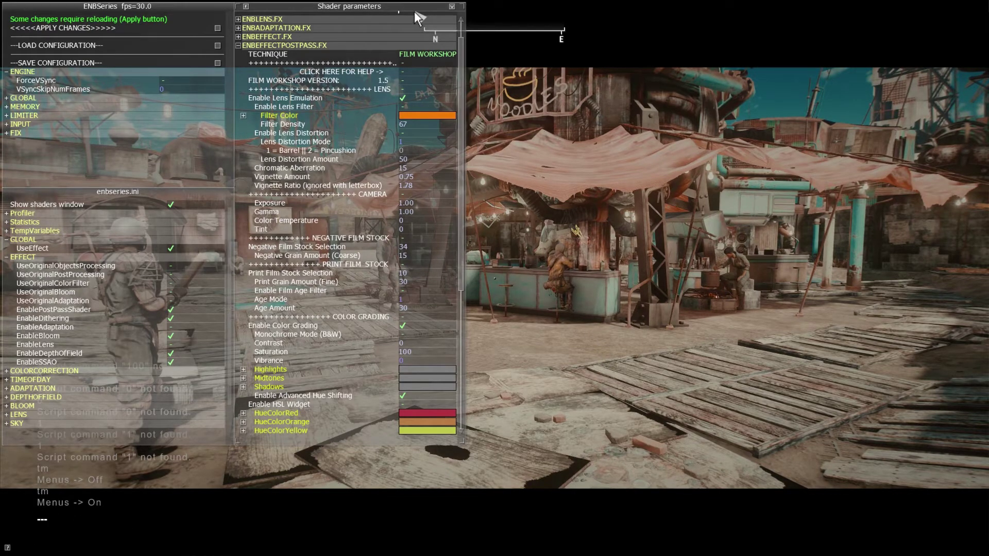
left_click_drag(415, 10, 908, 29)
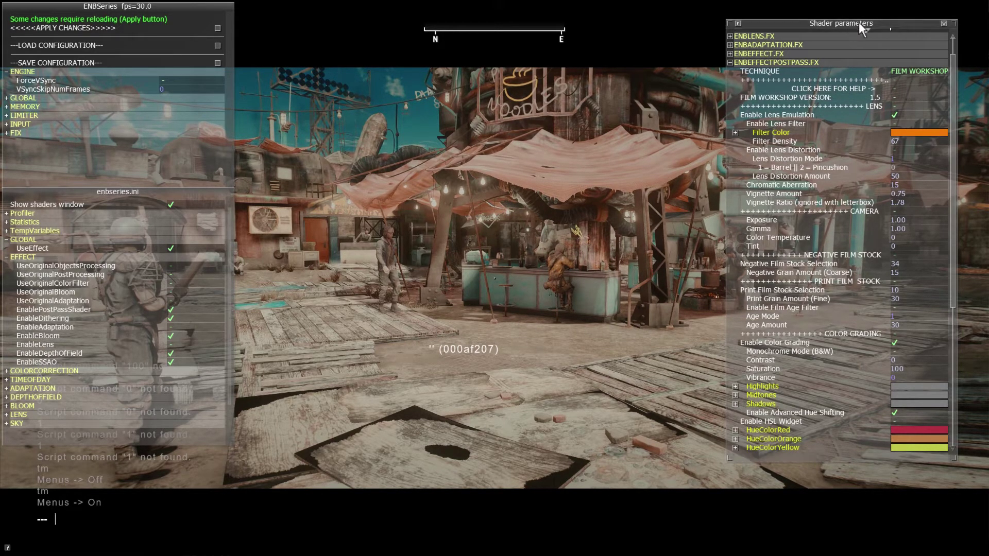
left_click_drag(858, 23, 430, 56)
left_click(476, 123)
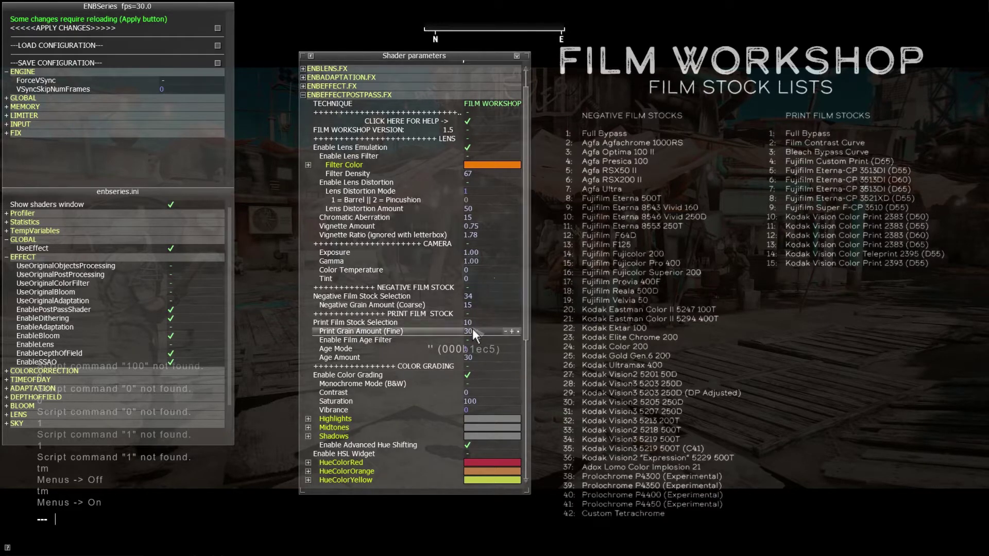
Set Print Film Stock Selection to 3 and Negative Film Stock Selection to 42, and hide the help overlay.
type("3")
key("Return")
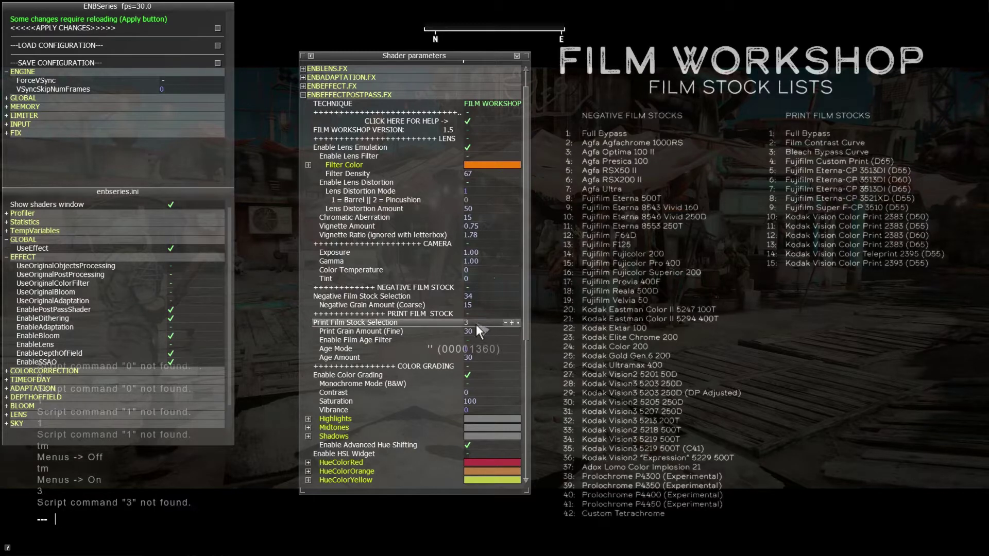
type("42")
key("Return")
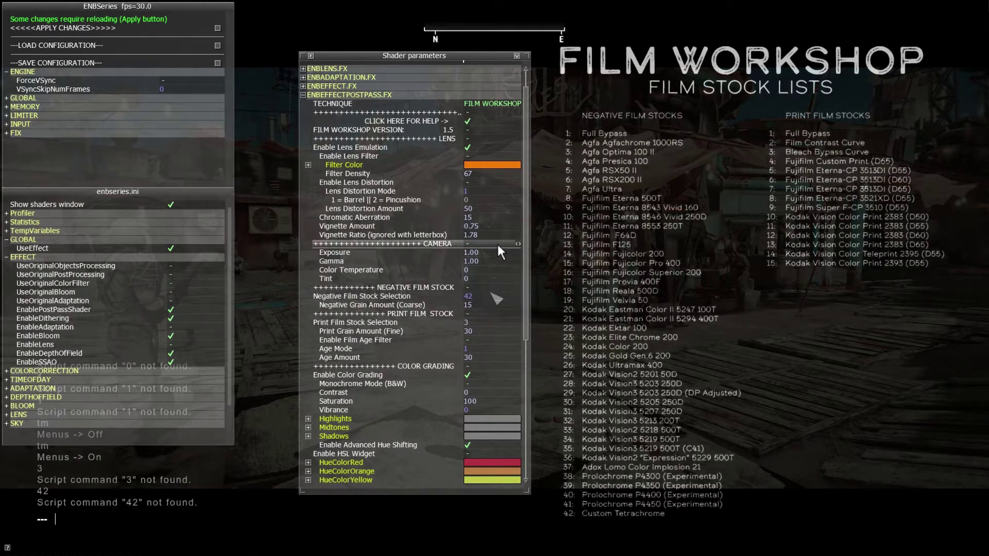
left_click(479, 123)
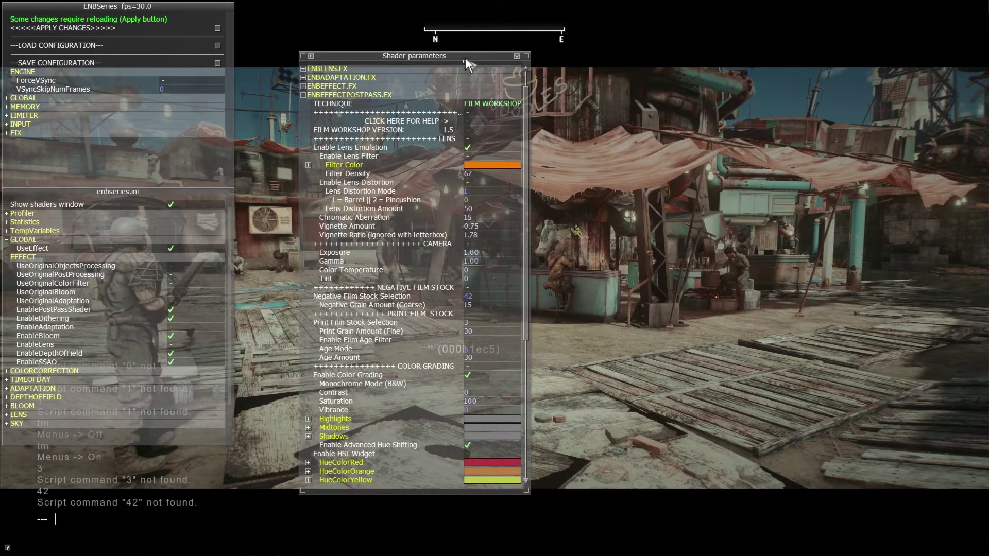
Set the color grading saturation to 139 and the camera's exposure to 1.06, color temperature to -19 and tint to 8.
left_click_drag(465, 58, 861, 52)
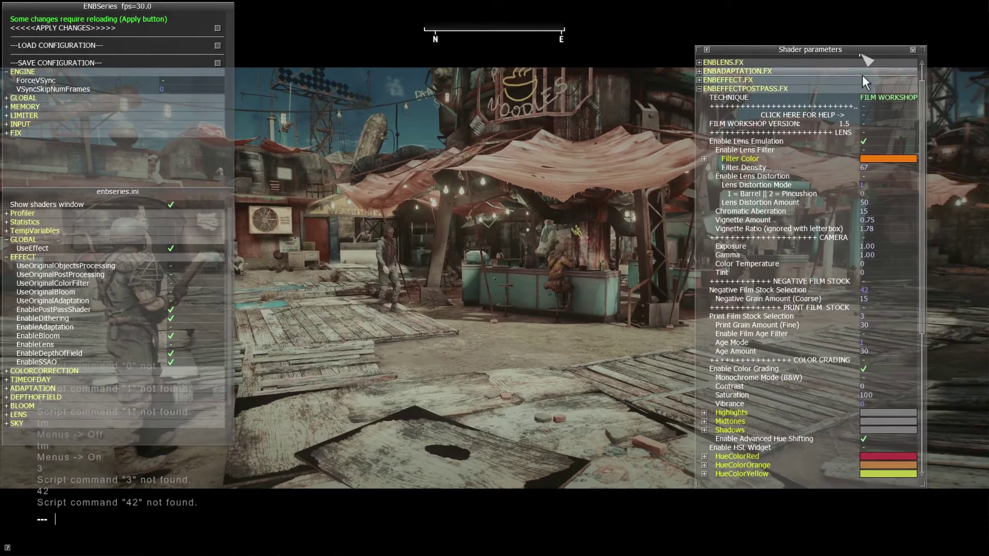
scroll(858, 289, "down", 3)
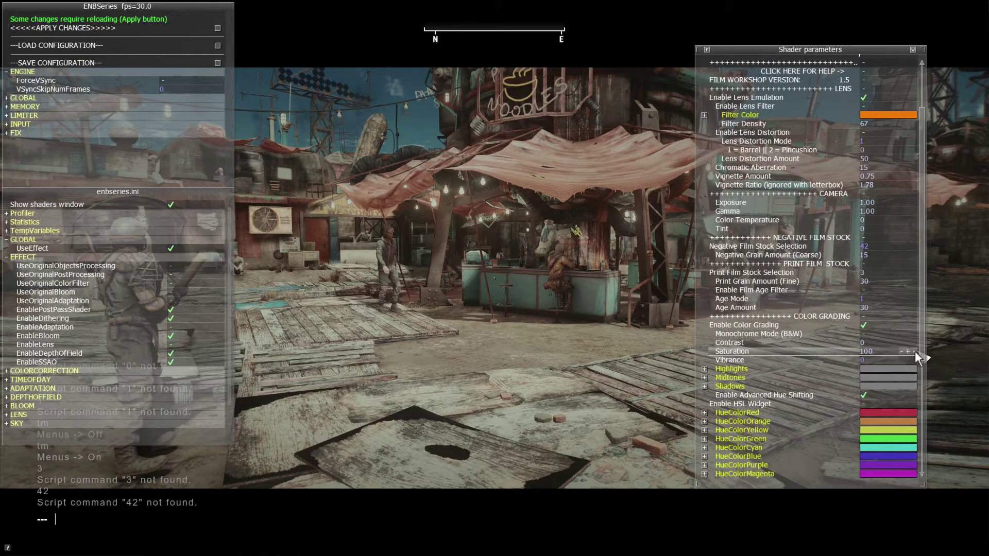
left_click_drag(913, 352, 957, 296)
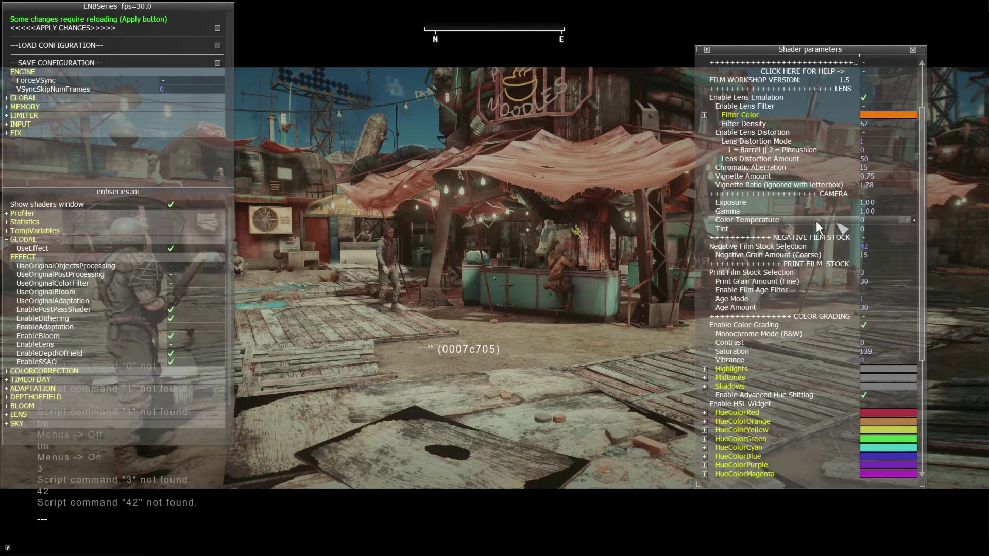
left_click_drag(913, 222, 948, 216)
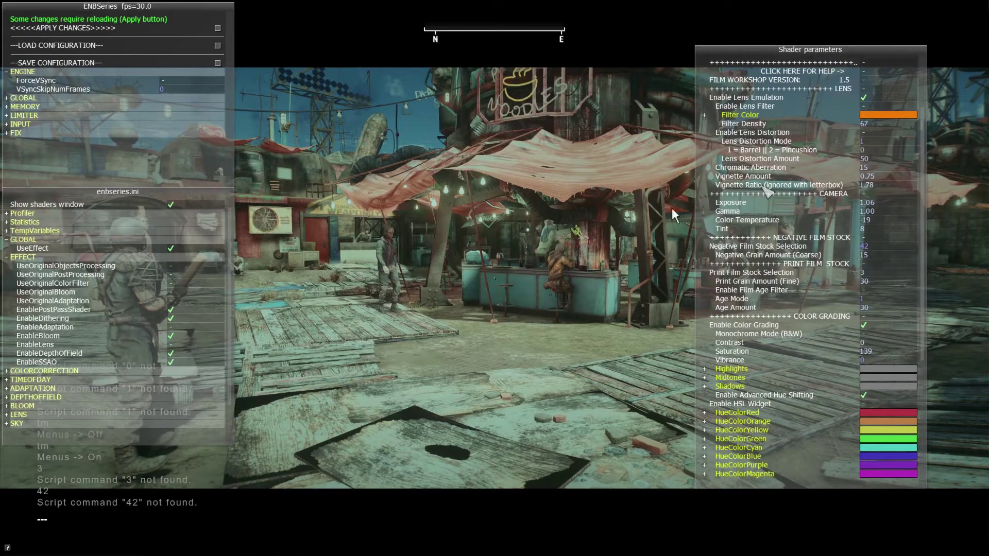
Preview the scene with the editor hidden, and set the camera's tint to 0 and color temperature to -22.
key("shift+Return")
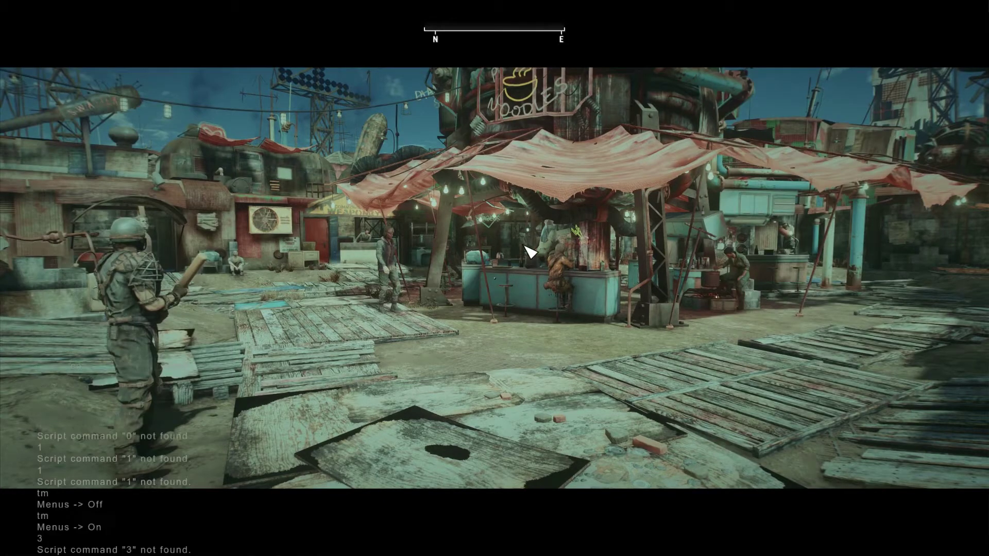
key("grave")
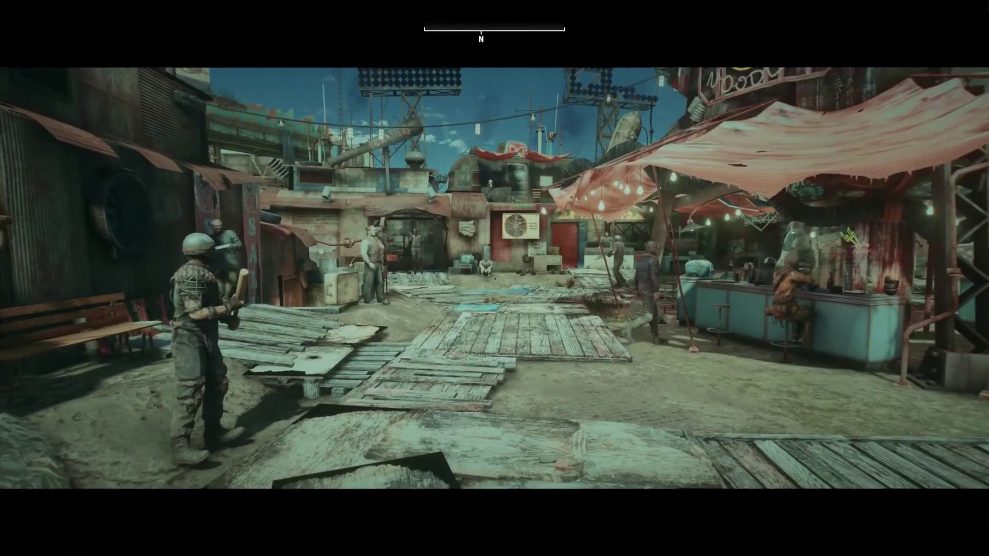
key("grave")
key("shift+Return")
left_click_drag(916, 231, 980, 237)
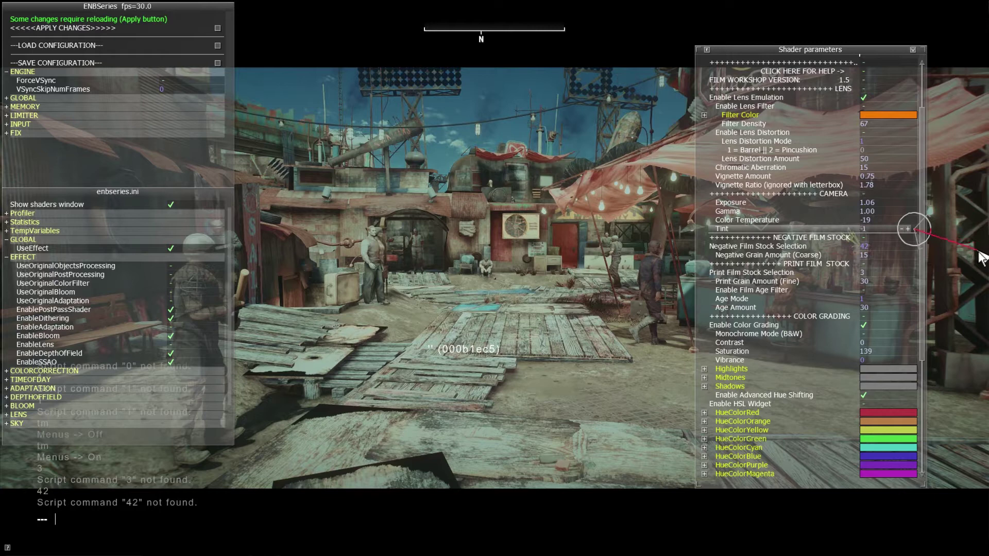
left_click_drag(981, 253, 981, 252)
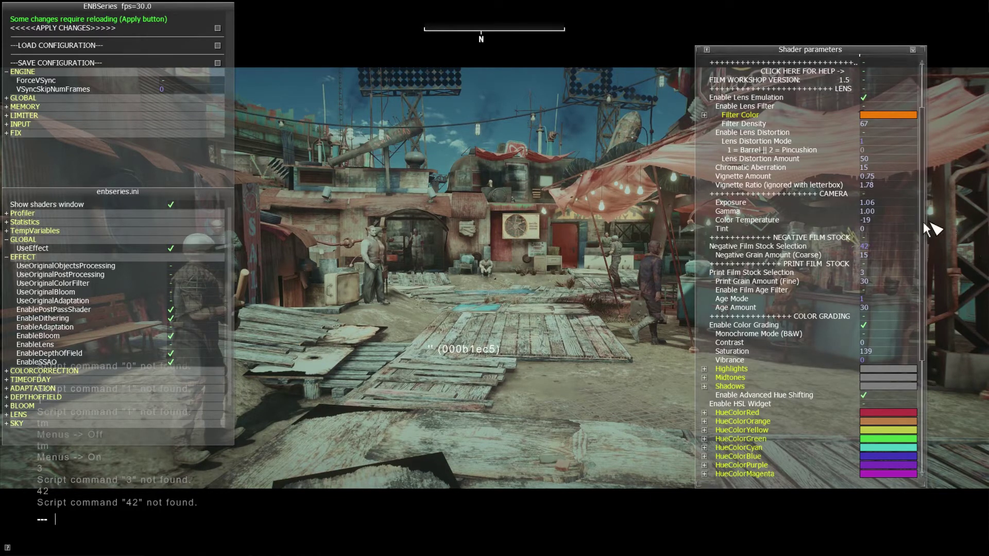
left_click_drag(918, 221, 959, 226)
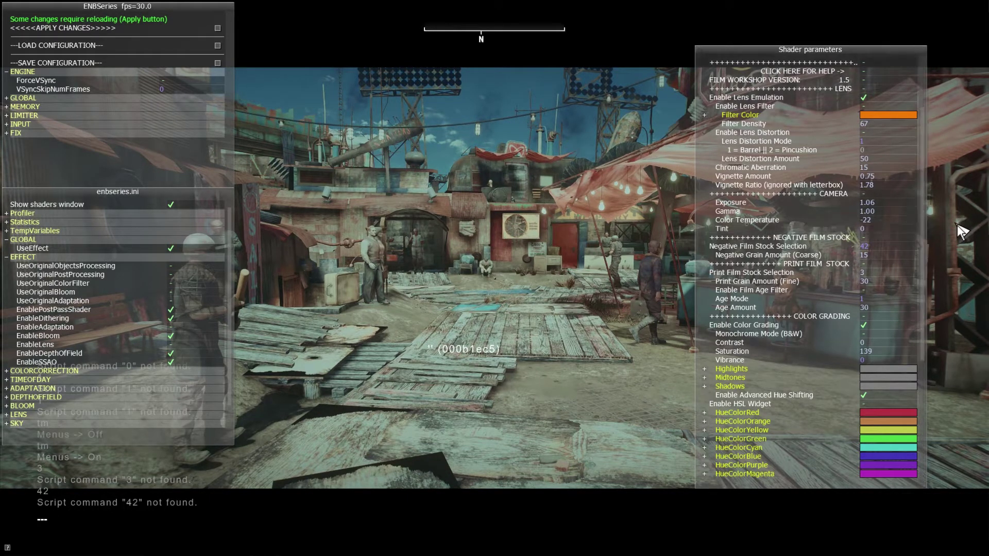
Walk further into the market without the editor overlay to check the look, and set the color temperature to -13.
key("shift+Return")
key("grave")
key("w")
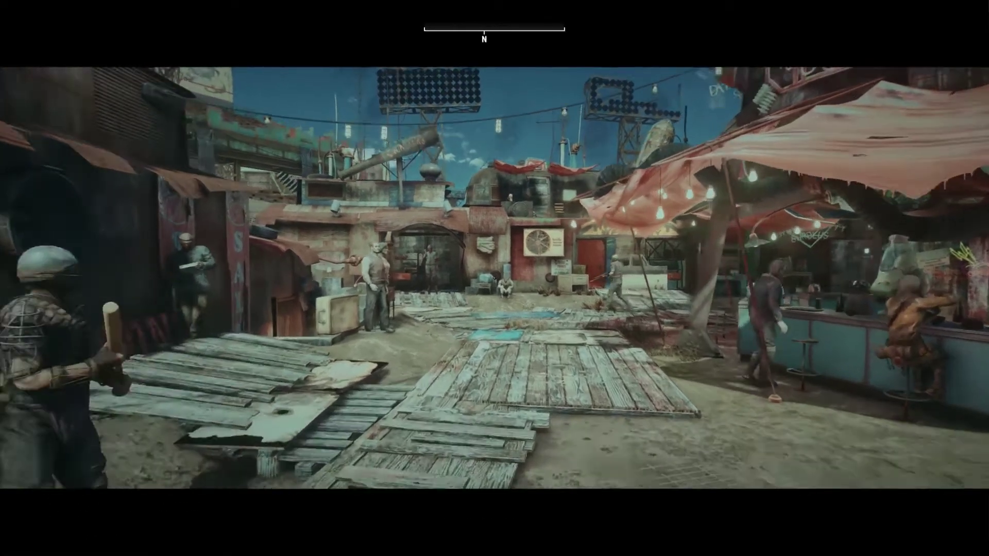
key("grave")
key("shift+Return")
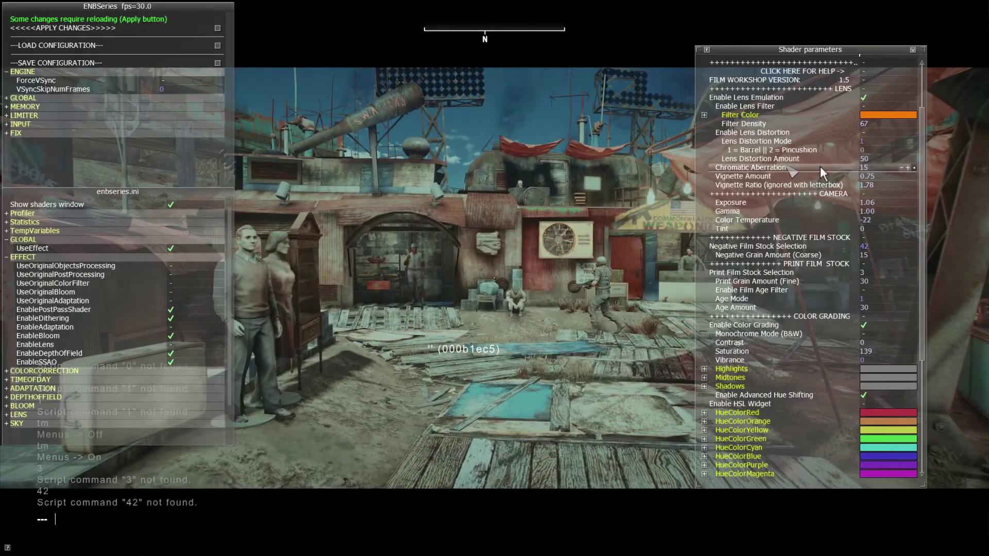
left_click_drag(912, 221, 963, 211)
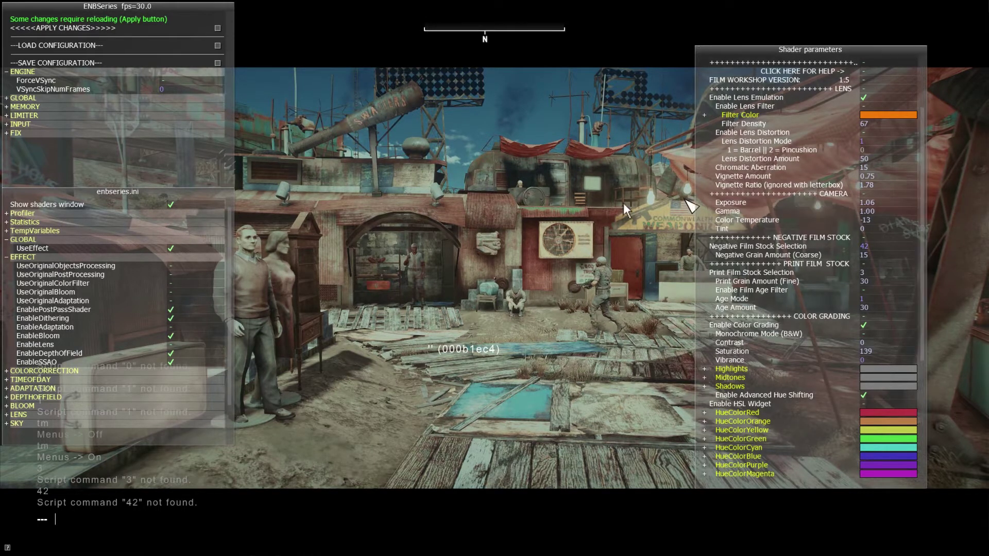
Inspect the grade around the noodle stand and the neighbouring stalls with the editor hidden, and bring the editor back.
key("shift+Return")
key("grave")
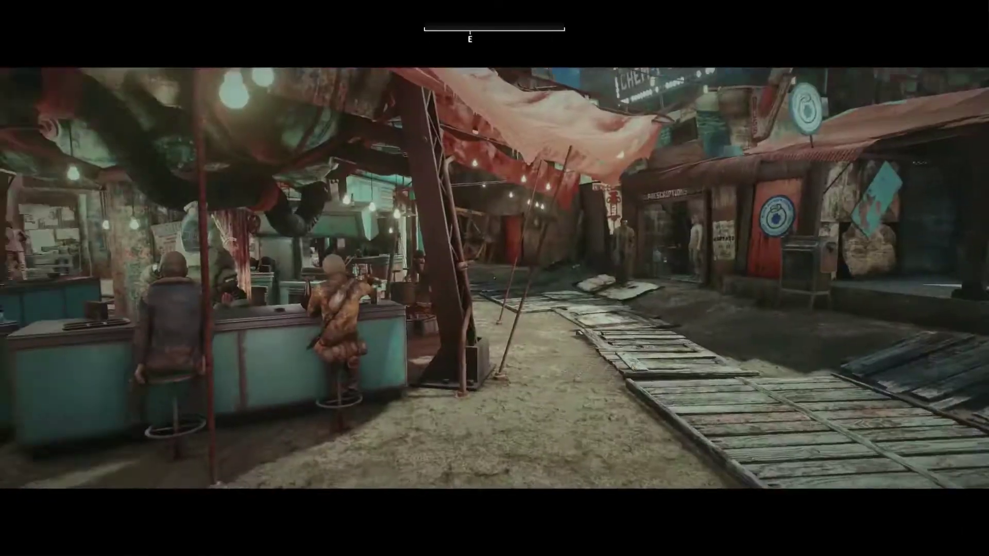
key("s")
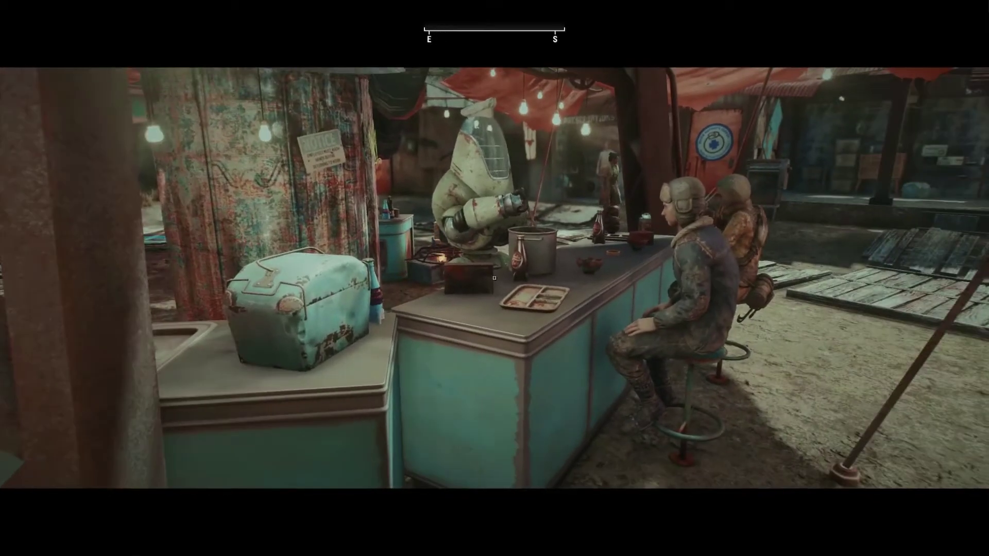
key("s")
key("w")
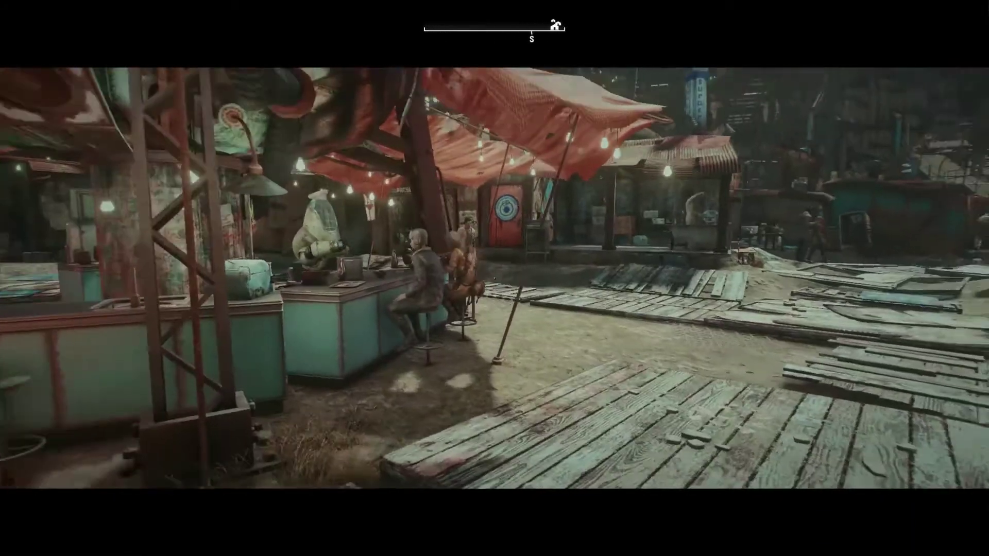
key("grave")
key("shift+Return")
Expand the Shadows color in the color grading section and set its hue to 219 and saturation to 26.
scroll(887, 257, "down", 10)
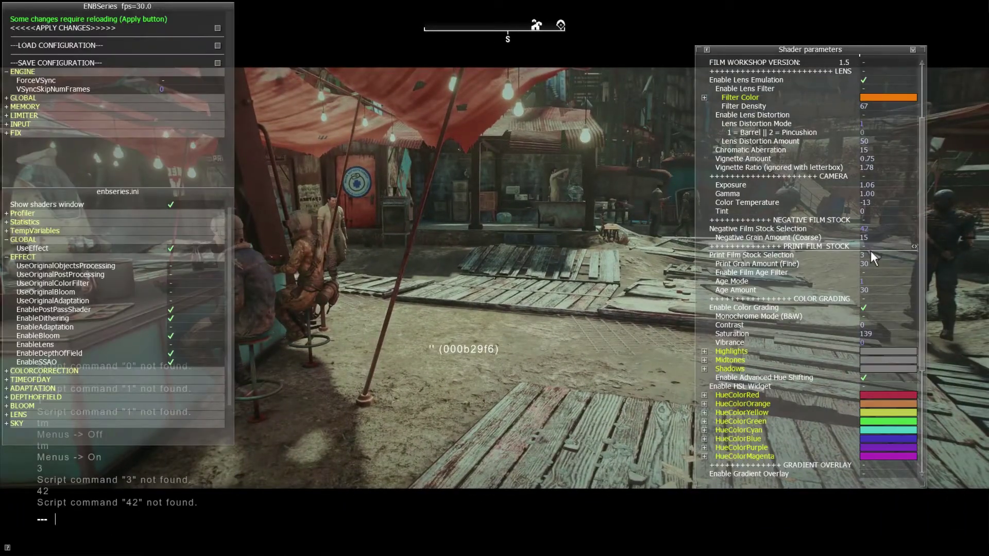
scroll(886, 257, "down", 1)
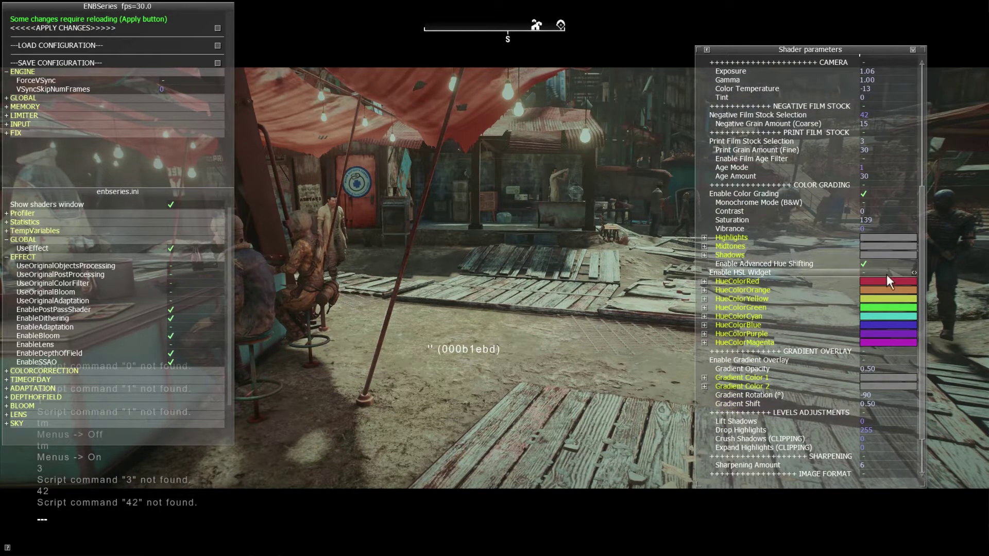
scroll(875, 270, "down", 3)
left_click(823, 211)
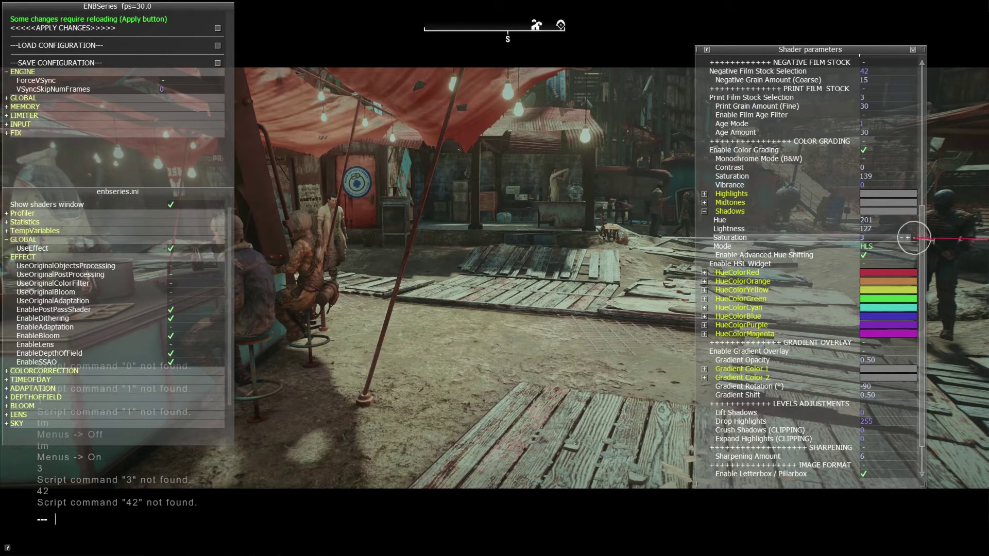
left_click_drag(914, 237, 968, 195)
left_click_drag(914, 237, 988, 272)
left_click_drag(988, 263, 942, 269)
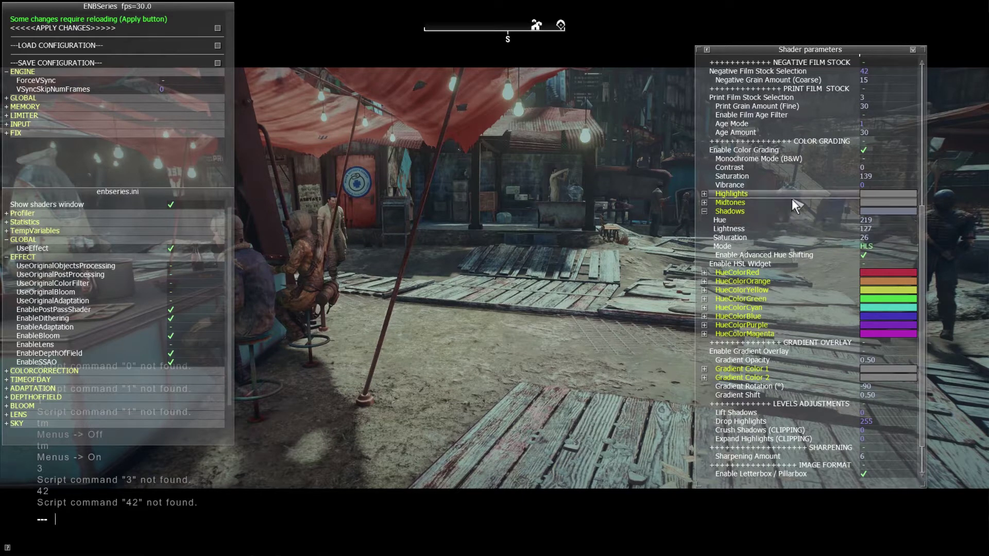
Set the Highlights color to hue 80 and saturation 16, and the Shadows saturation to 42.
left_click(859, 195)
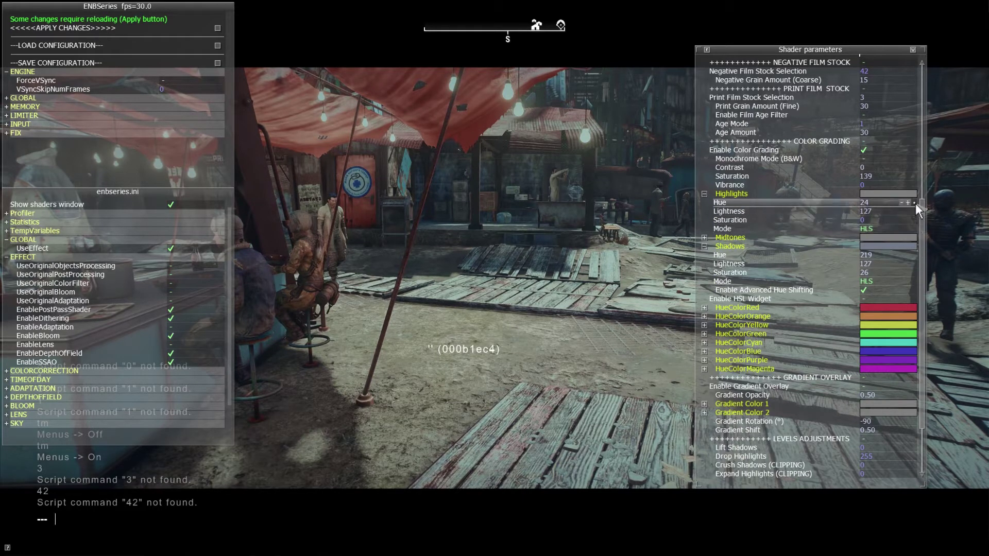
left_click_drag(914, 203, 750, 191)
left_click_drag(915, 220, 988, 186)
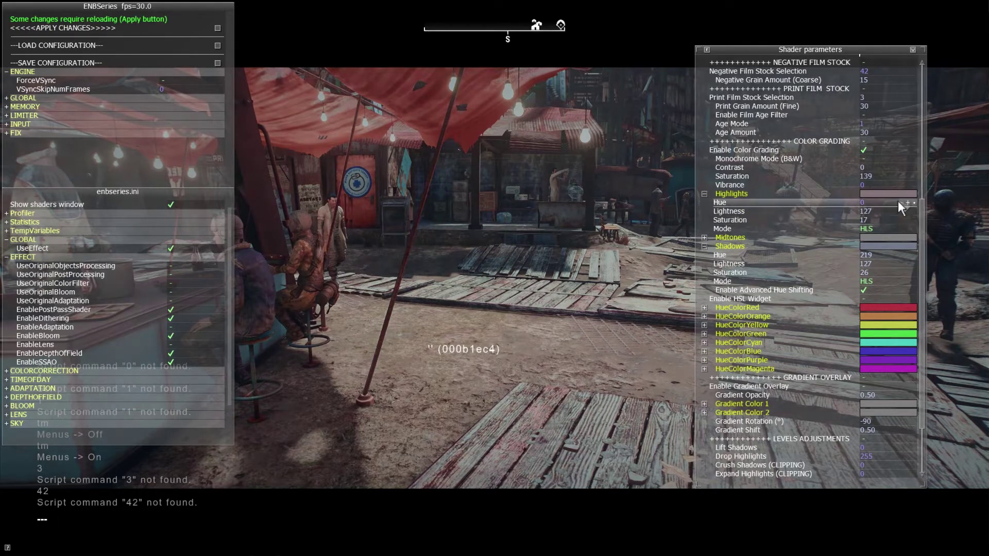
left_click_drag(915, 203, 964, 248)
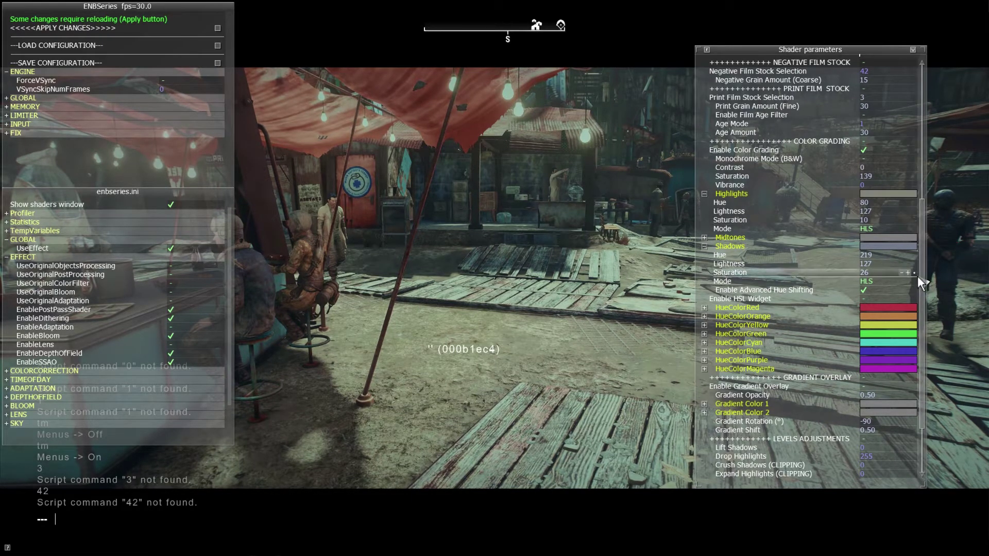
left_click_drag(914, 273, 978, 255)
left_click_drag(914, 220, 953, 208)
Expand the Midtones color and set its hue to 335 and saturation to 16.
left_click(704, 238)
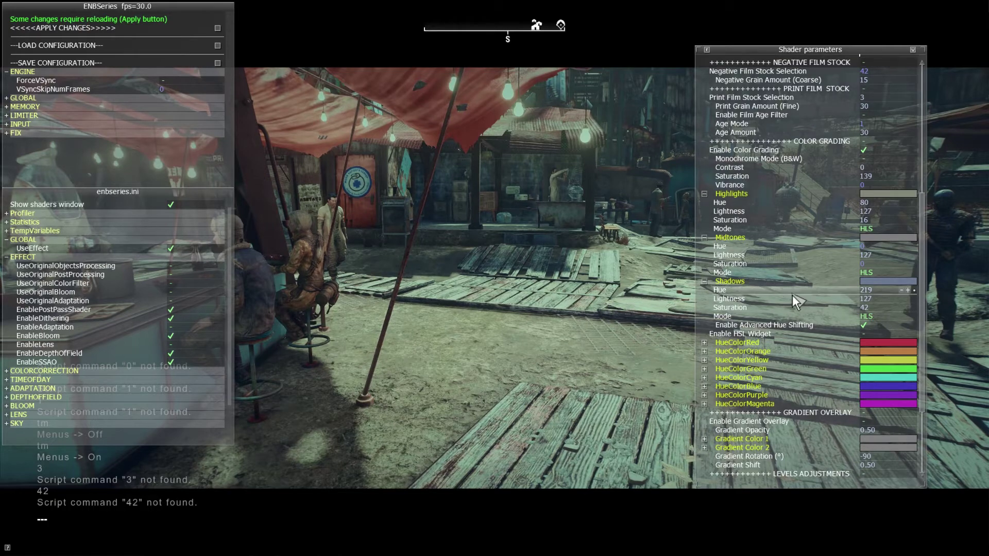
left_click_drag(914, 263, 768, 286)
left_click_drag(791, 221, 788, 241)
left_click_drag(915, 266, 974, 303)
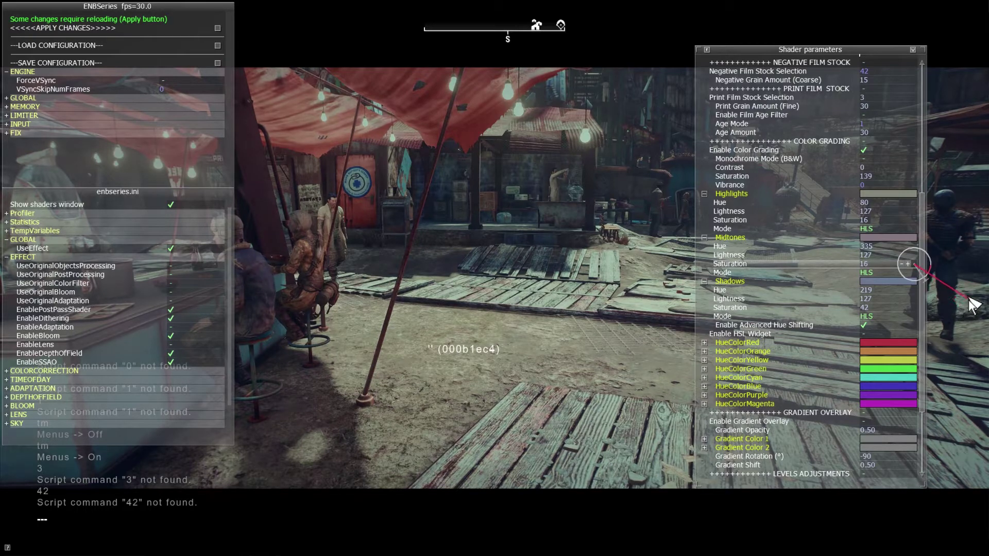
Set Highlights to hue 126, lightness 129 and saturation 30, and Midtones to hue 334, lightness 134 and saturation 38.
left_click_drag(911, 220, 973, 198)
mouse_move(919, 264)
left_mouse_down()
mouse_move(971, 262)
mouse_move(964, 240)
mouse_move(963, 252)
mouse_move(919, 246)
left_mouse_up()
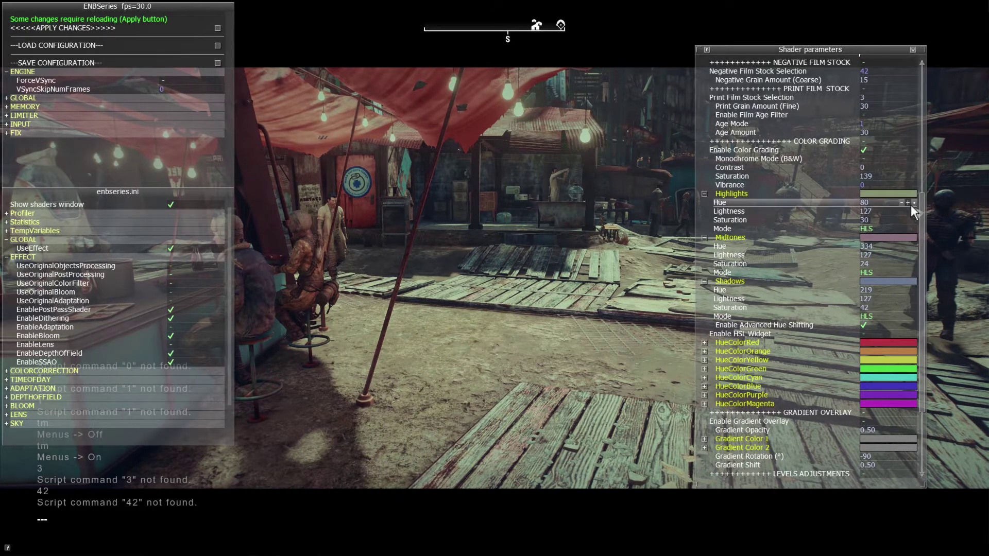
left_click_drag(911, 203, 930, 186)
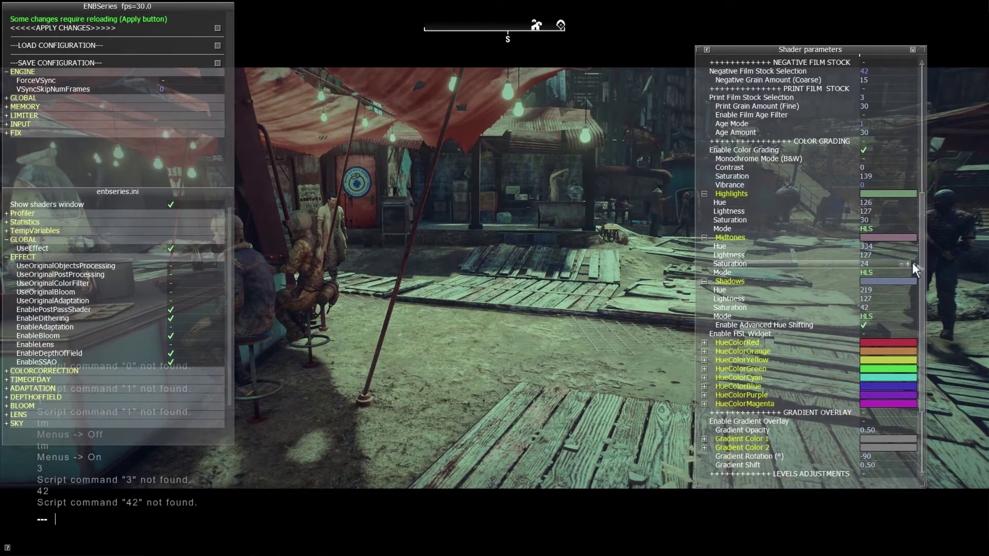
mouse_move(956, 253)
left_mouse_down()
mouse_move(953, 239)
mouse_move(953, 248)
left_mouse_up()
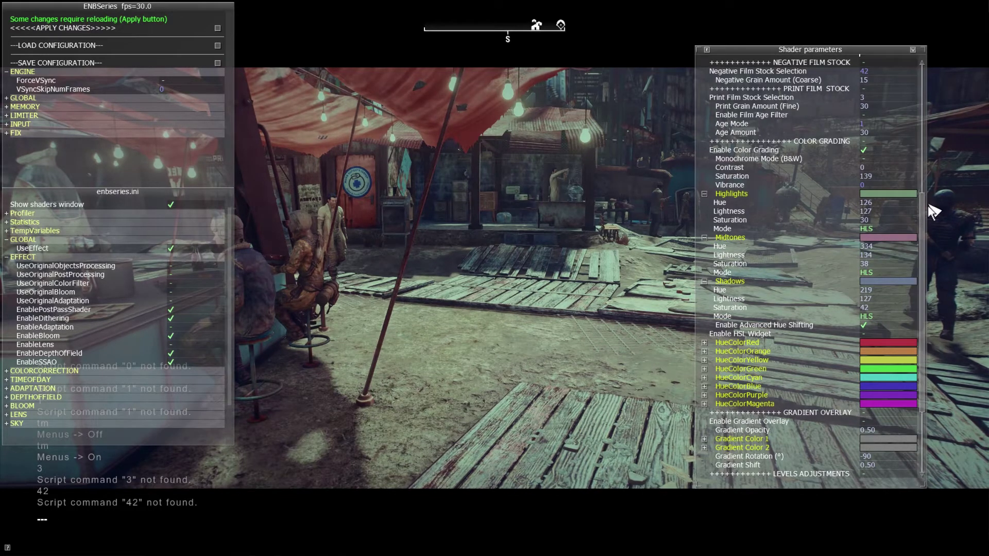
left_click_drag(916, 214, 954, 217)
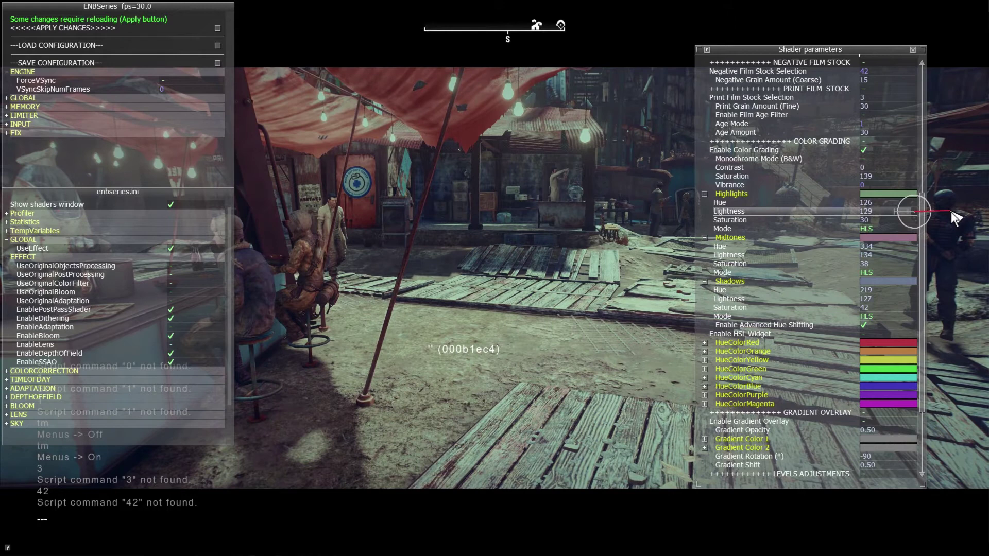
Turn off Enable Color Grading to compare the image without the grade.
left_click(873, 152)
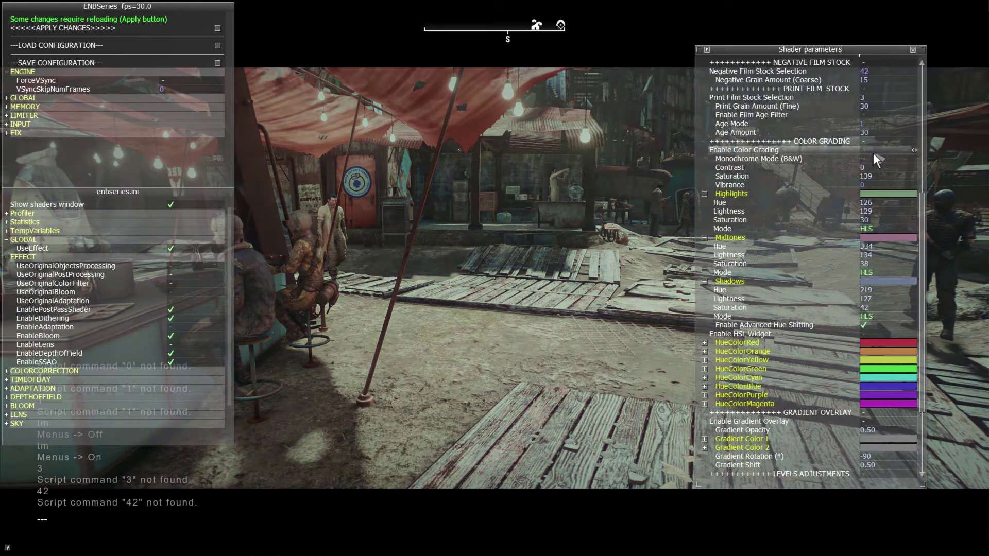
Turn Enable Color Grading back on and set the Highlights saturation to 27.
left_click(873, 153)
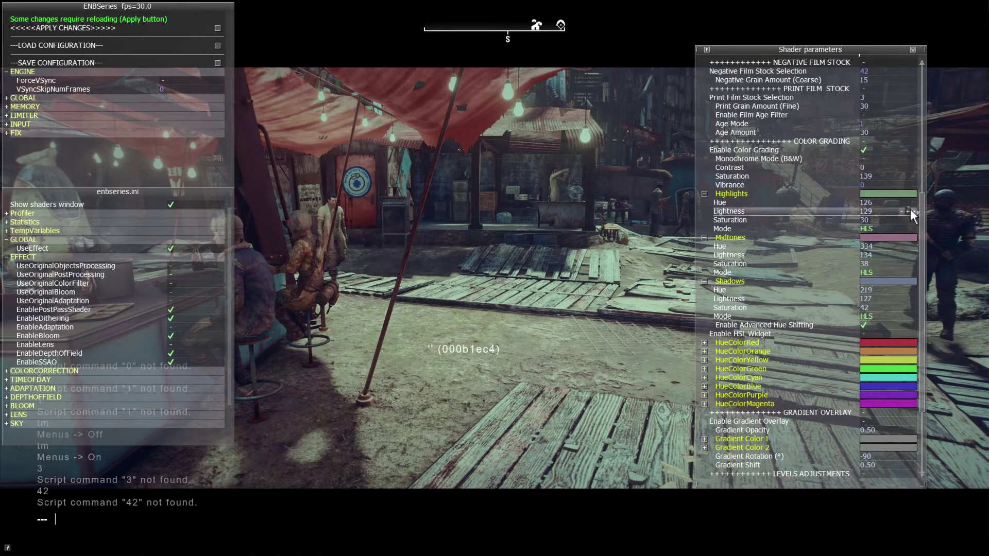
left_click_drag(913, 221, 983, 236)
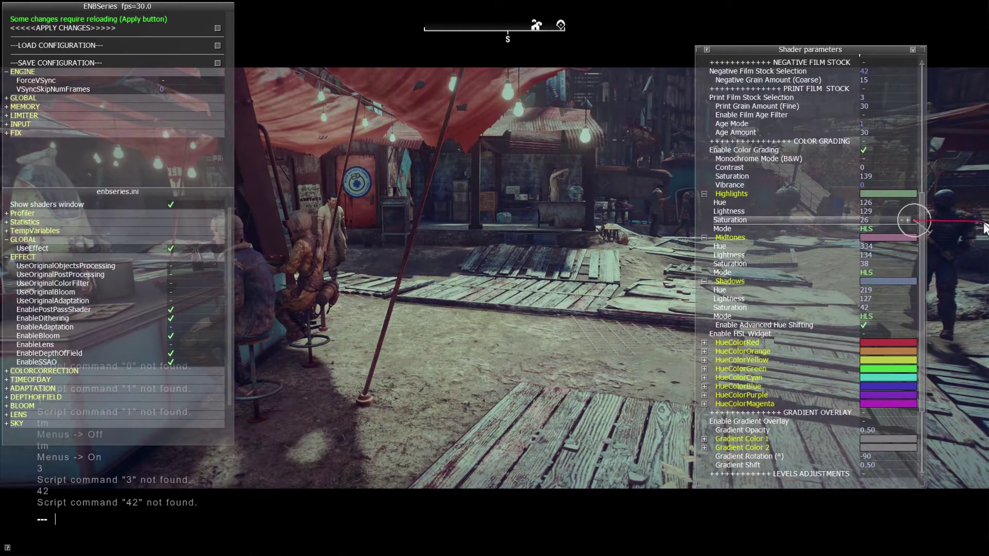
left_click_drag(983, 226, 979, 224)
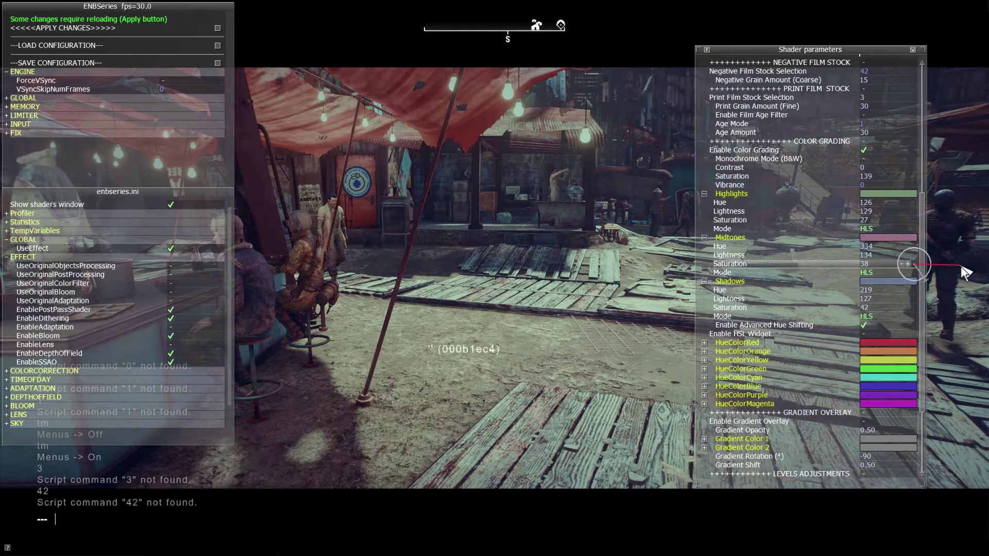
Set the Highlights saturation to 34 and view the grade from other angles in the scene with the editor hidden.
key("shift+Return")
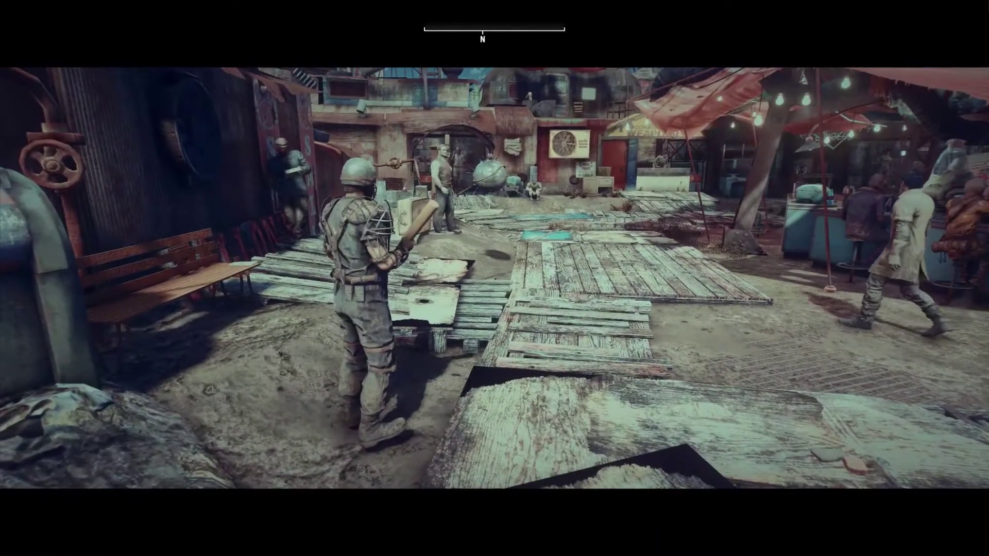
key("grave")
key("shift+Return")
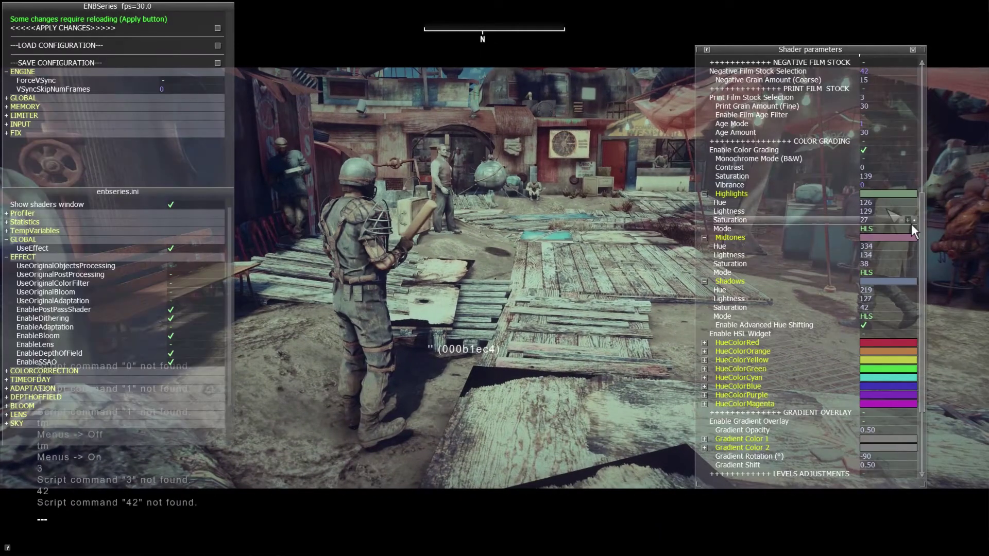
left_click_drag(914, 220, 974, 220)
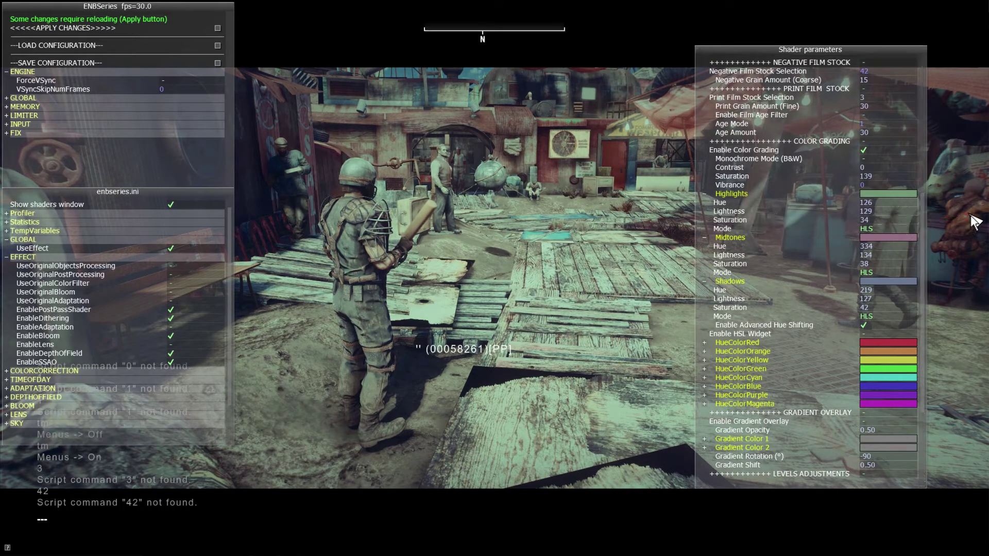
key("shift+Return")
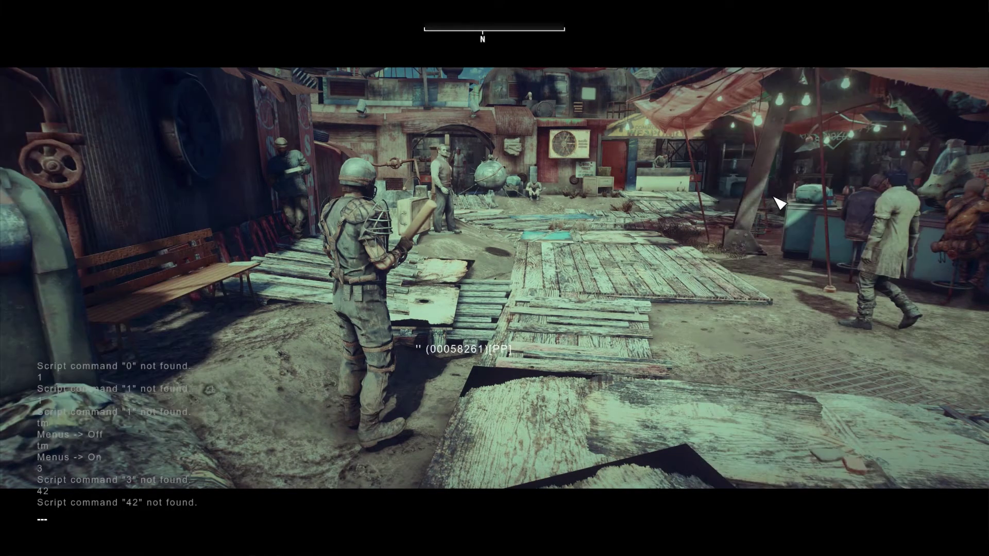
type("1")
key("Return")
key("grave")
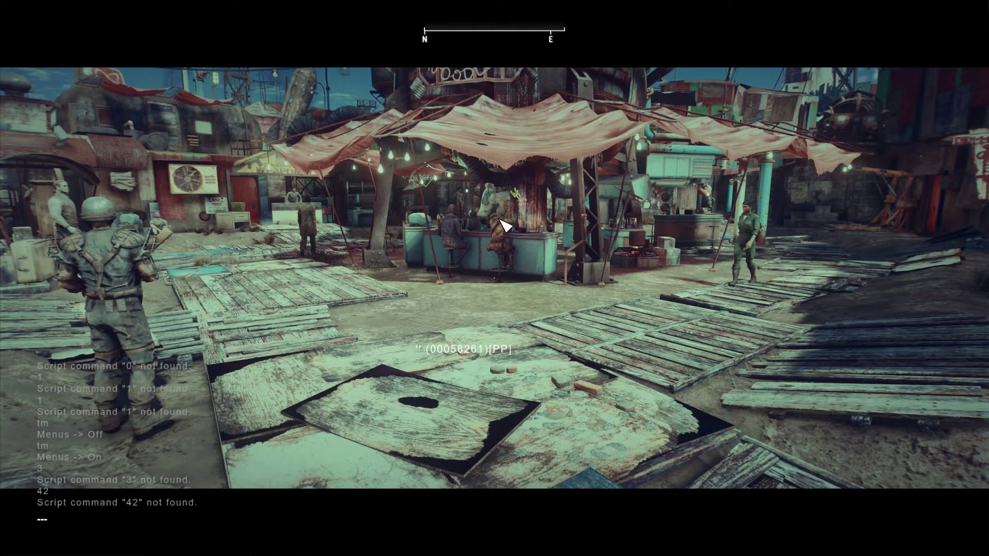
Collapse the Highlights, Midtones and Shadows groups and turn on Enable LUT Overlay in the shader parameters.
key("shift+Return")
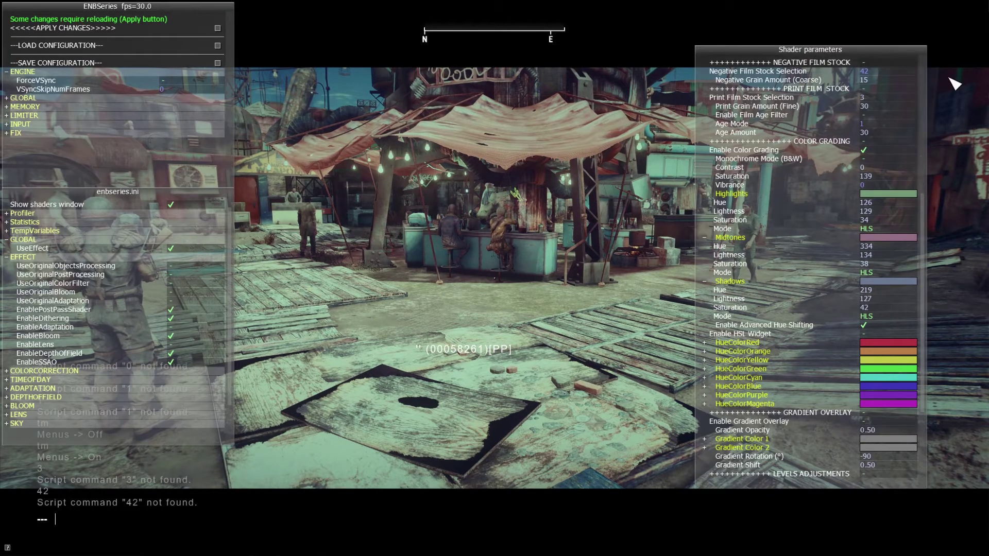
left_click_drag(795, 53, 744, 16)
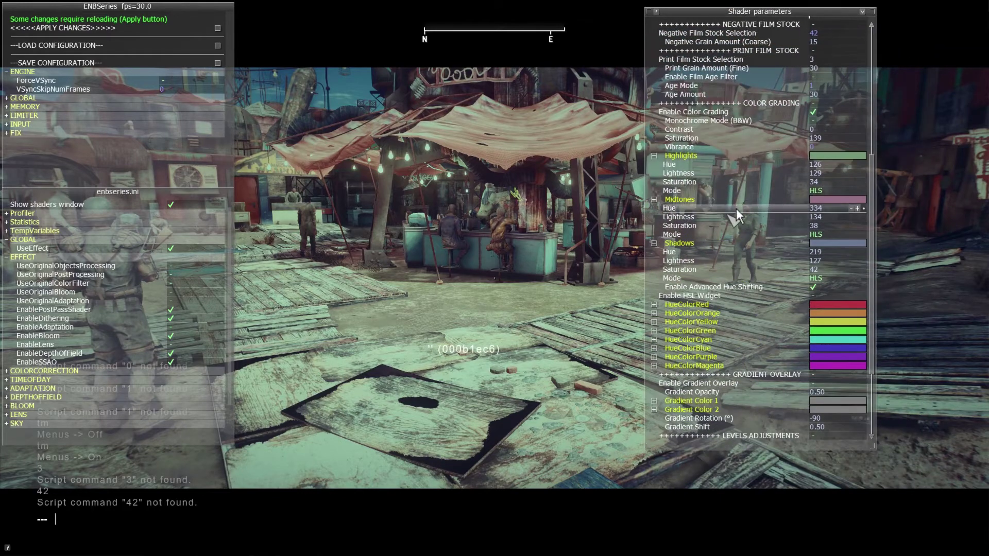
scroll(786, 202, "down", 3)
scroll(747, 206, "down", 2)
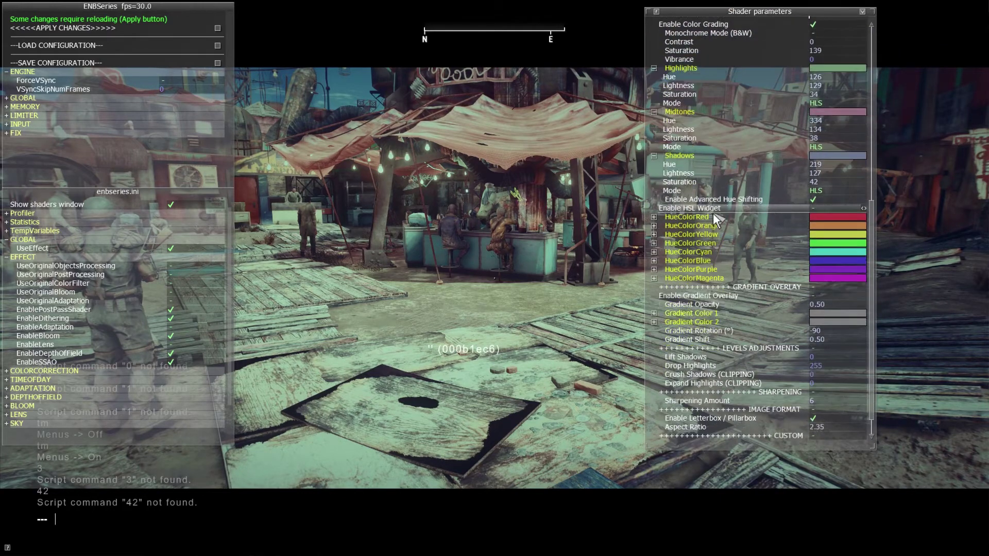
left_click(728, 70)
left_click(726, 77)
left_click(719, 85)
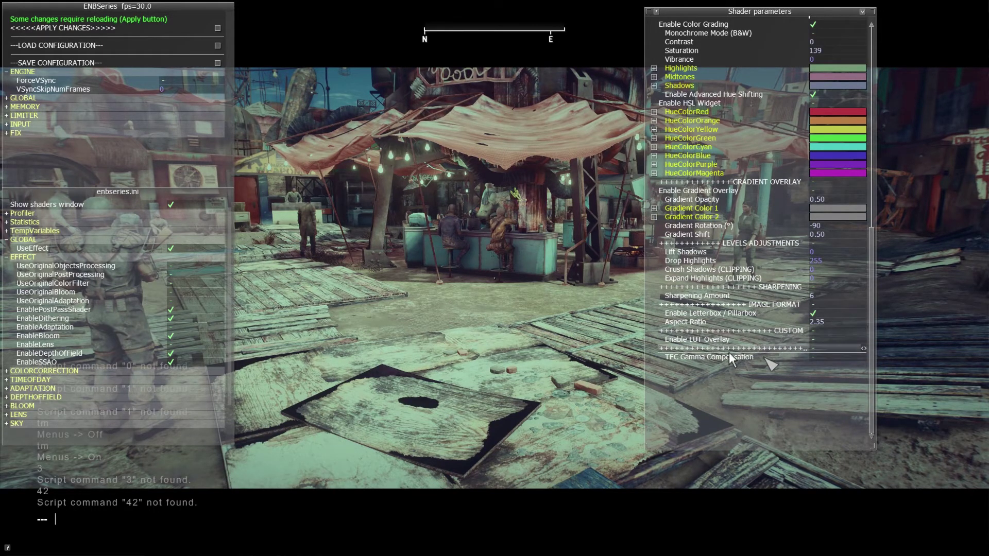
left_click(826, 341)
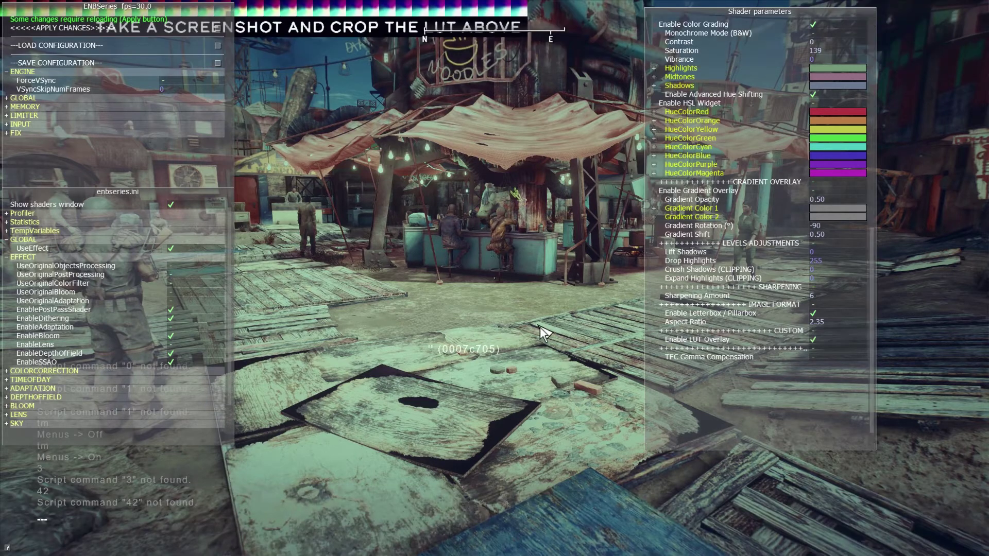
Reframe the scene on the noodle stall with the editor hidden, and hide the game menus with the tm command.
key("shift+Return")
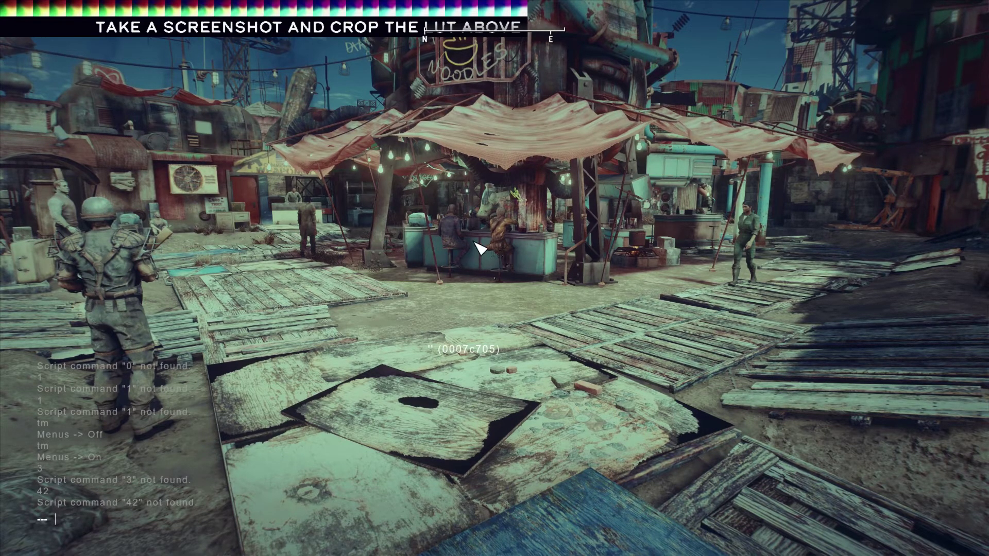
key("grave")
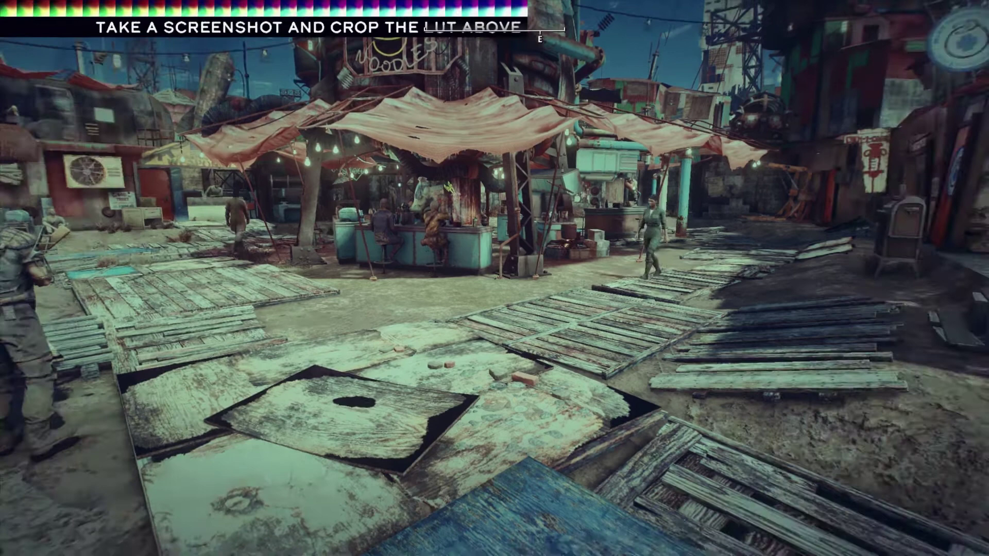
key("grave")
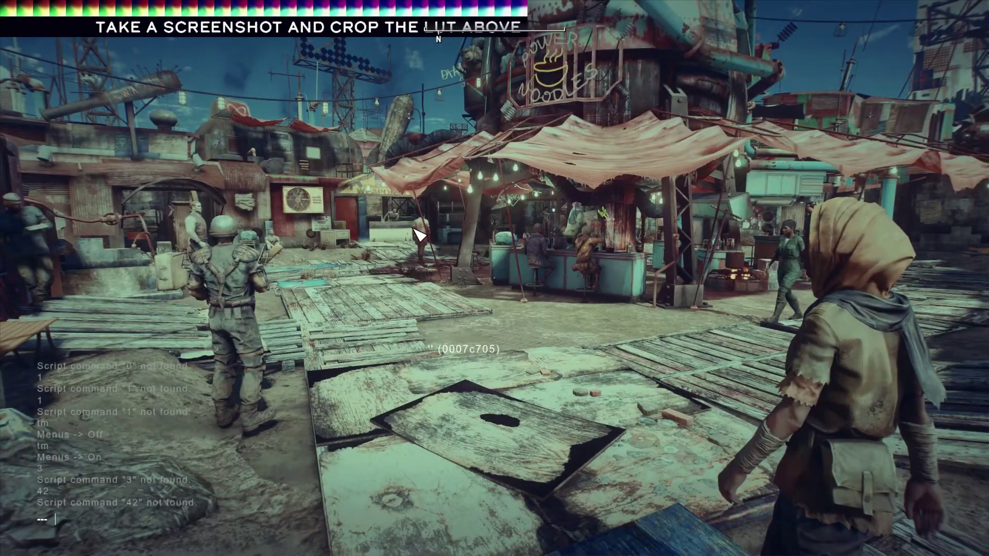
type("tm")
key("Return")
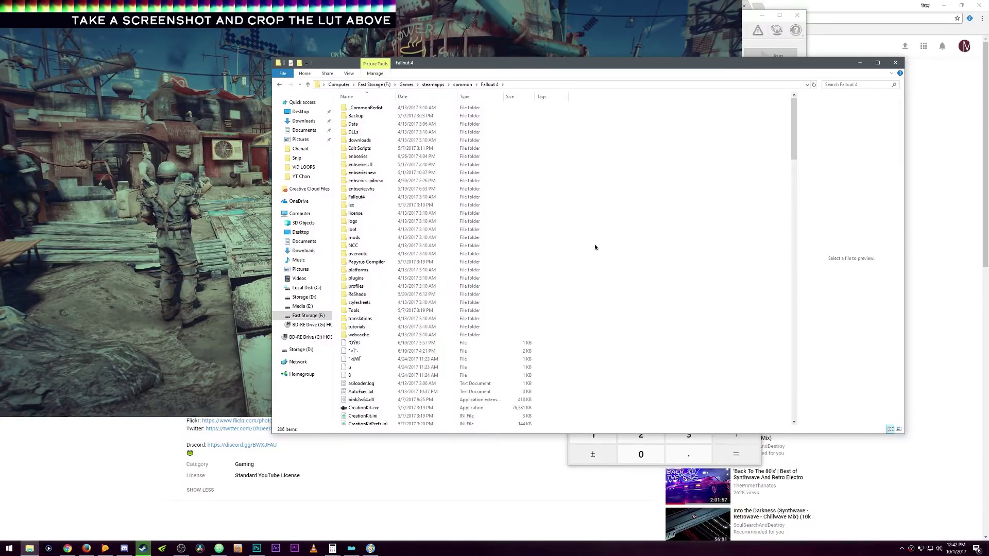
Open the newest ENB screenshot, enb2017_10_1_12_36_09.bmp, from the Fallout 4 folder in Photoshop.
scroll(612, 249, "down", 20)
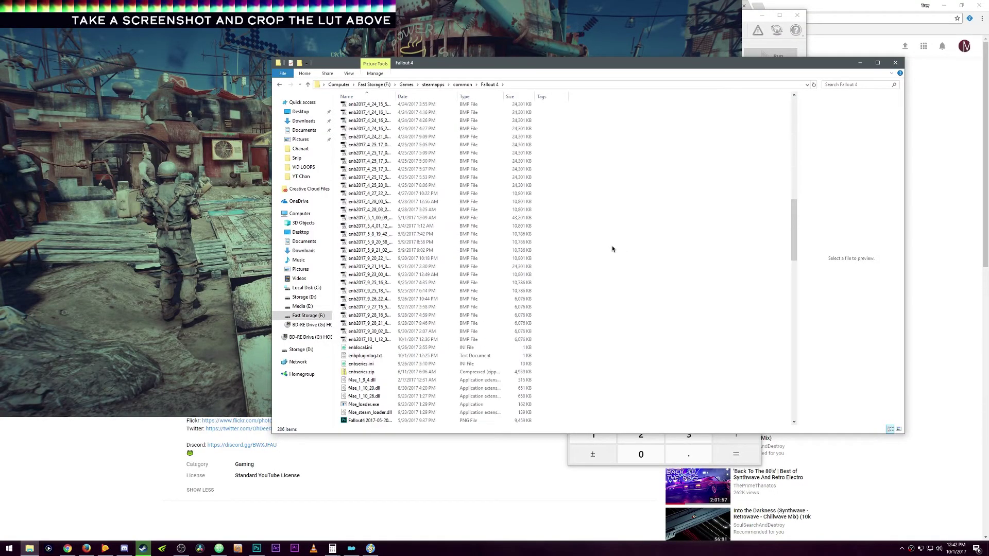
scroll(616, 267, "up", 6)
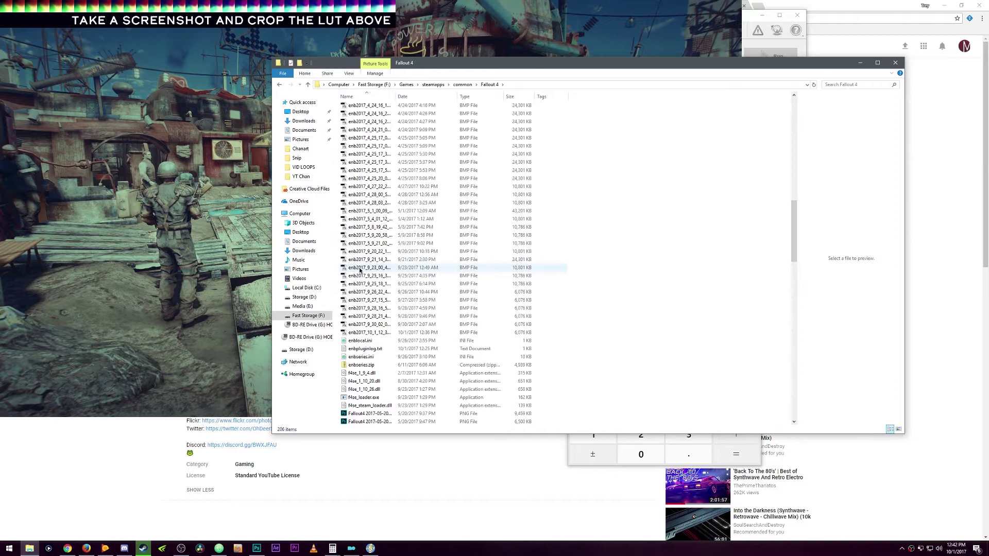
left_click(386, 333)
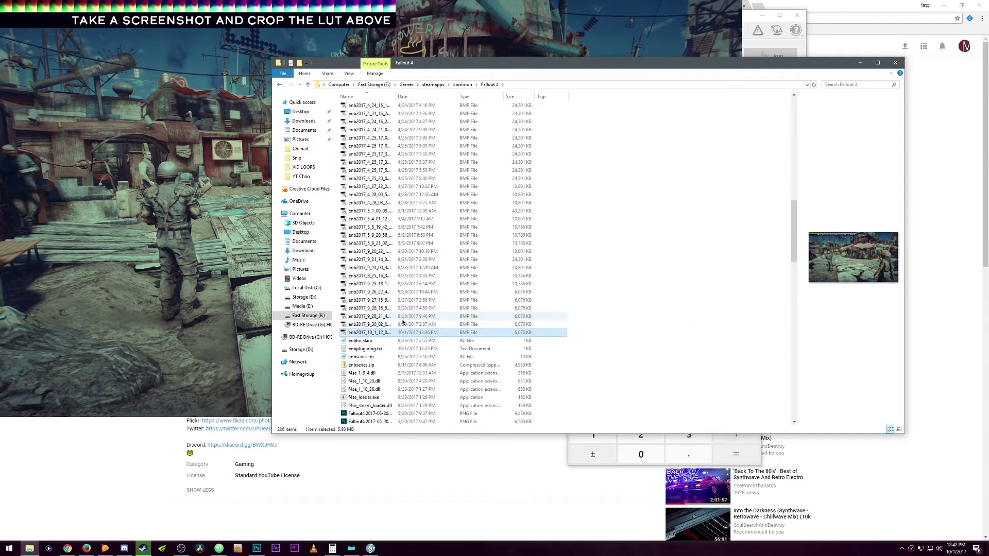
double_click(365, 334)
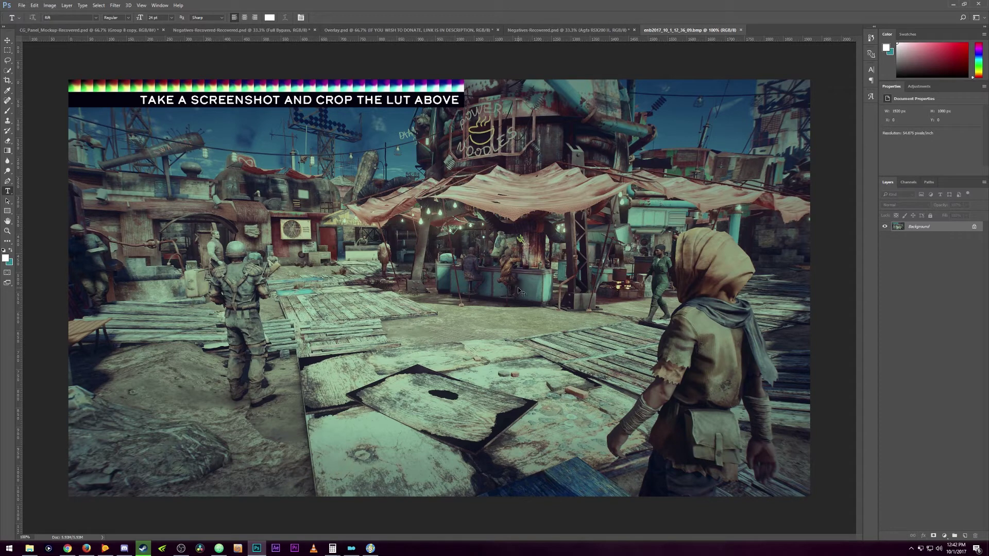
Crop the canvas to 1024 by 32 pixels, anchored at the upper-left corner, to keep only the LUT strip.
key("ctrl+alt+c")
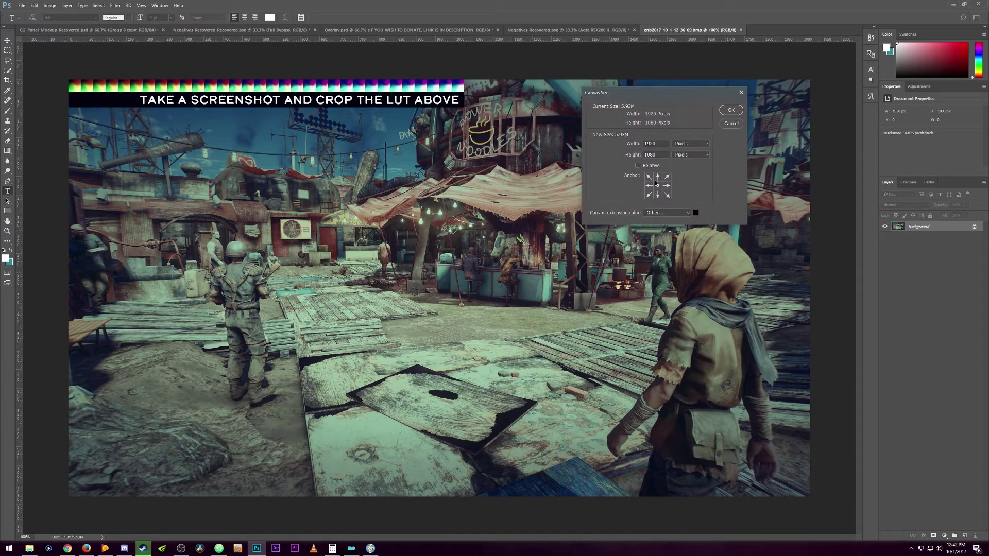
left_click(649, 177)
type("1024232")
left_click(725, 113)
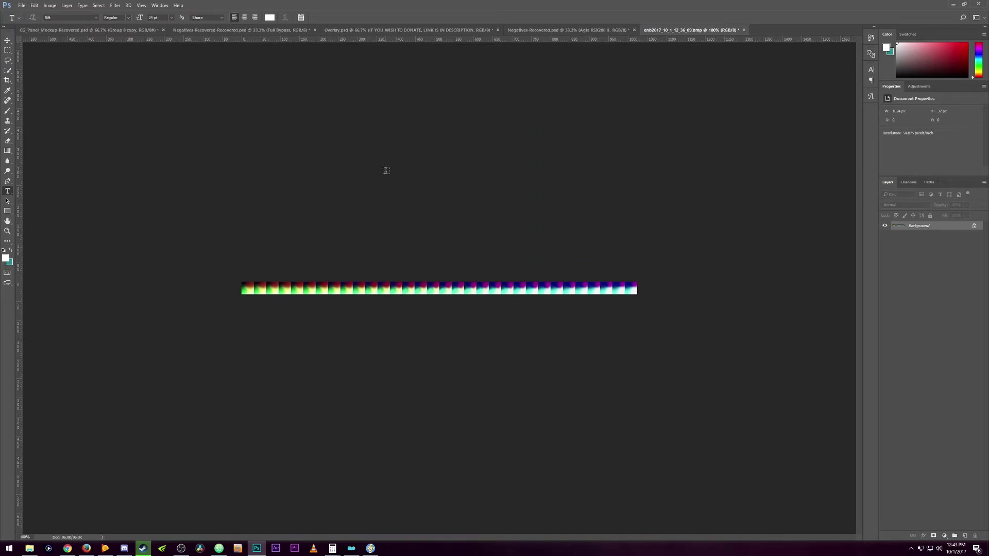
Save the LUT strip as a PNG over the existing LUT.png in Fallout 4's enbseries/Custom/User folder.
key("ctrl+shift+s")
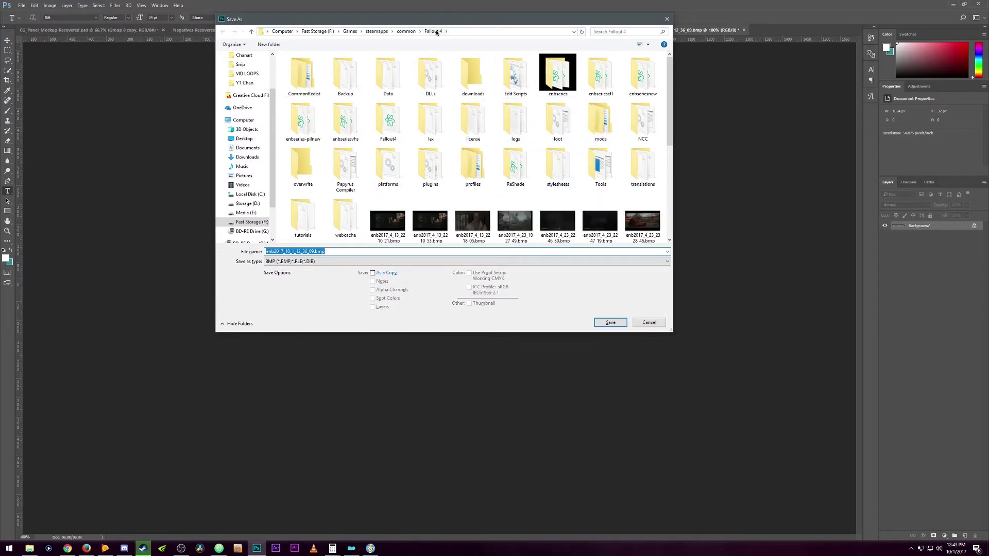
double_click(570, 66)
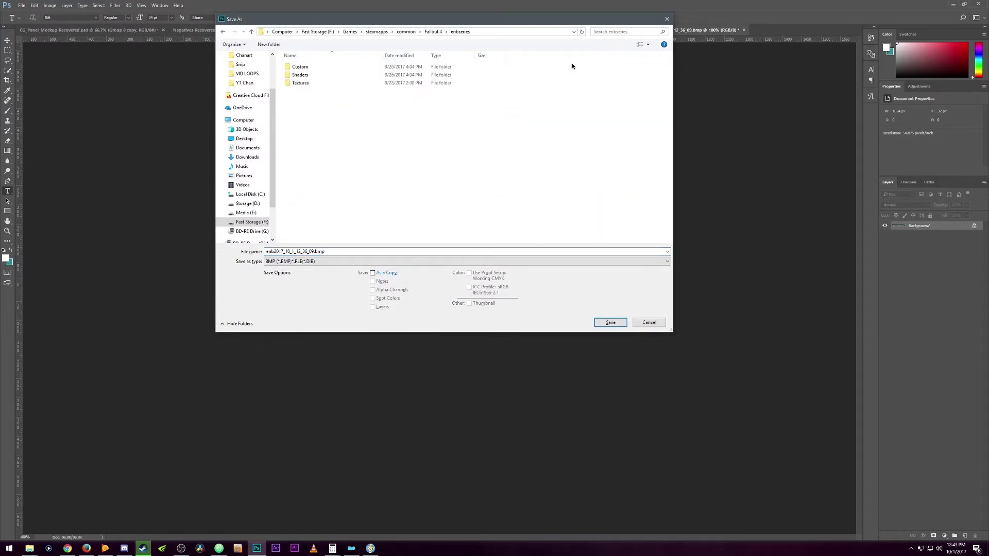
double_click(317, 68)
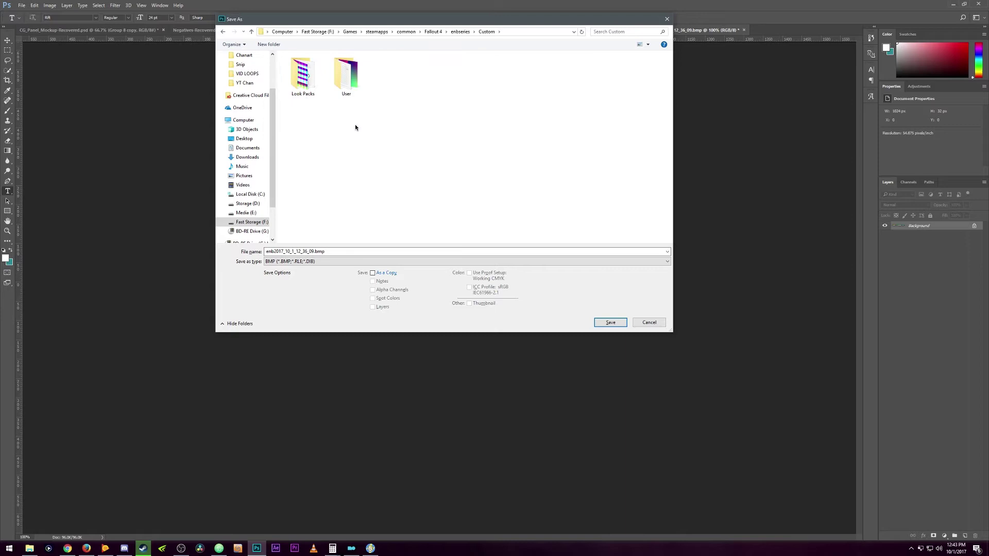
double_click(346, 72)
left_click(317, 261)
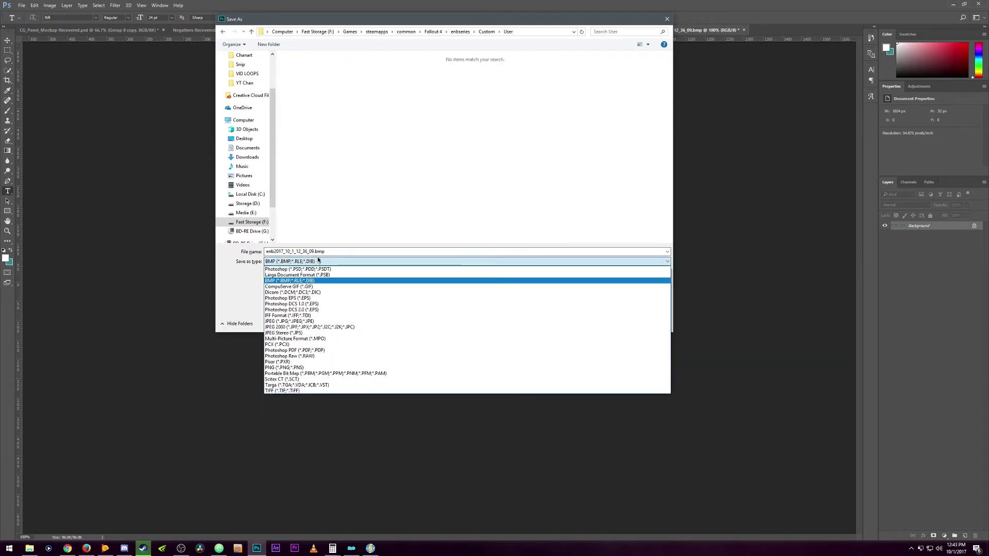
left_click(309, 367)
left_click(308, 57)
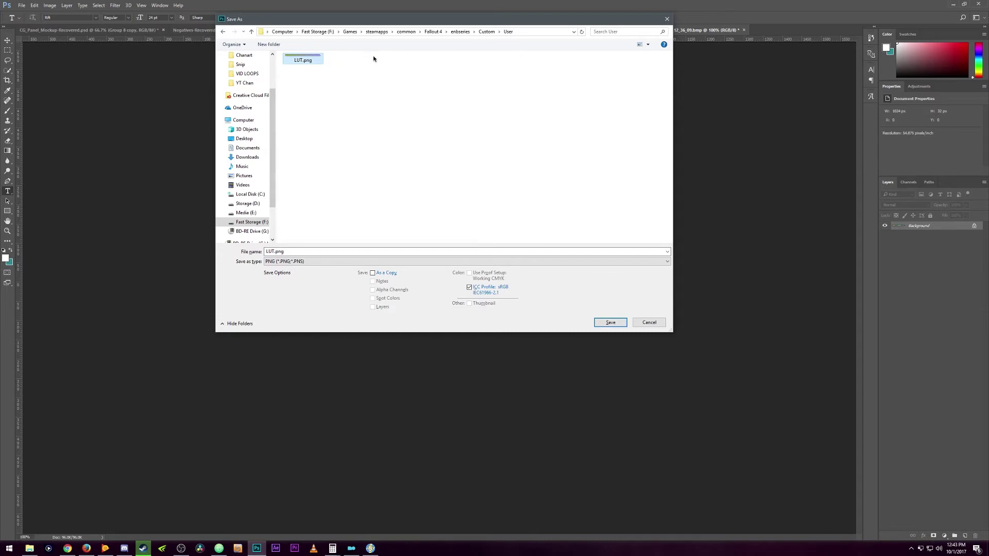
left_click(610, 322)
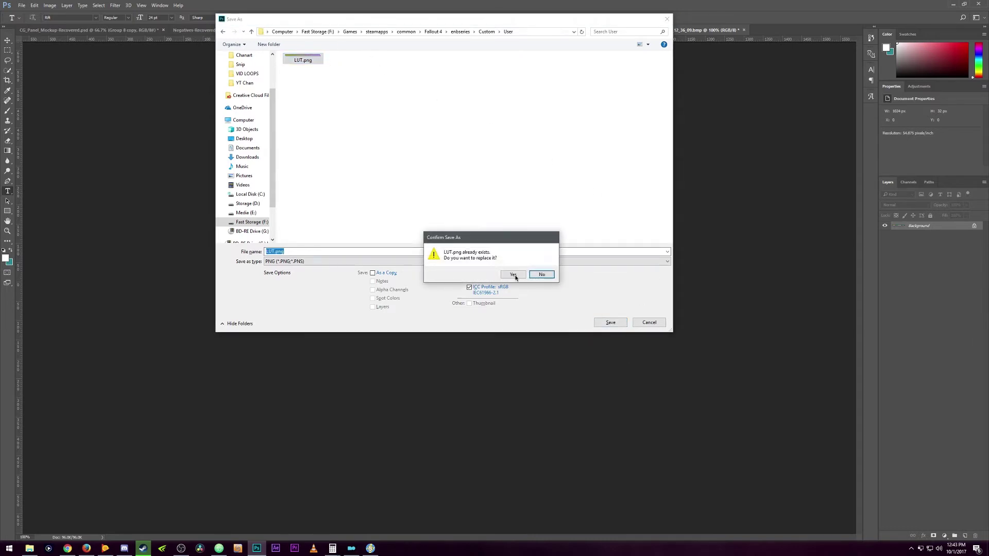
left_click(539, 275)
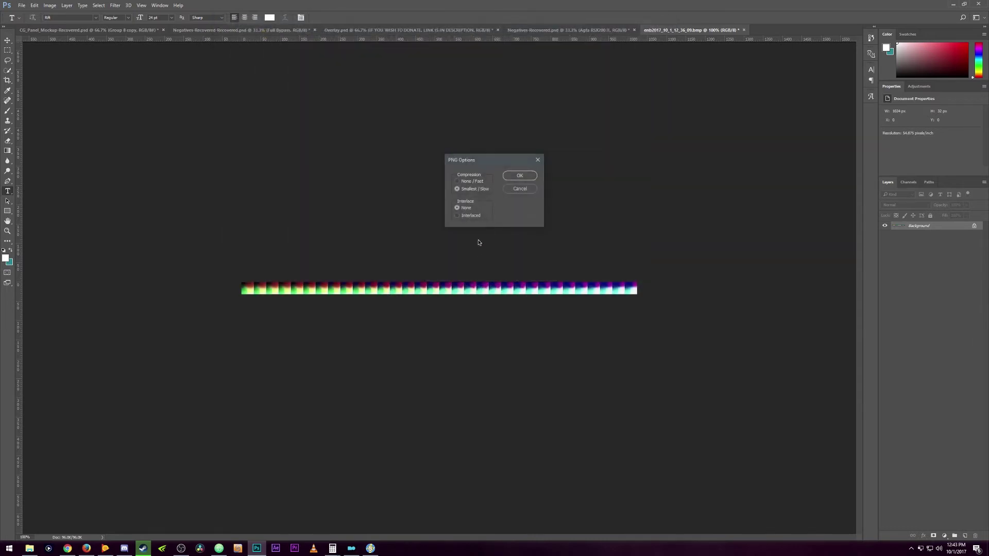
left_click(520, 175)
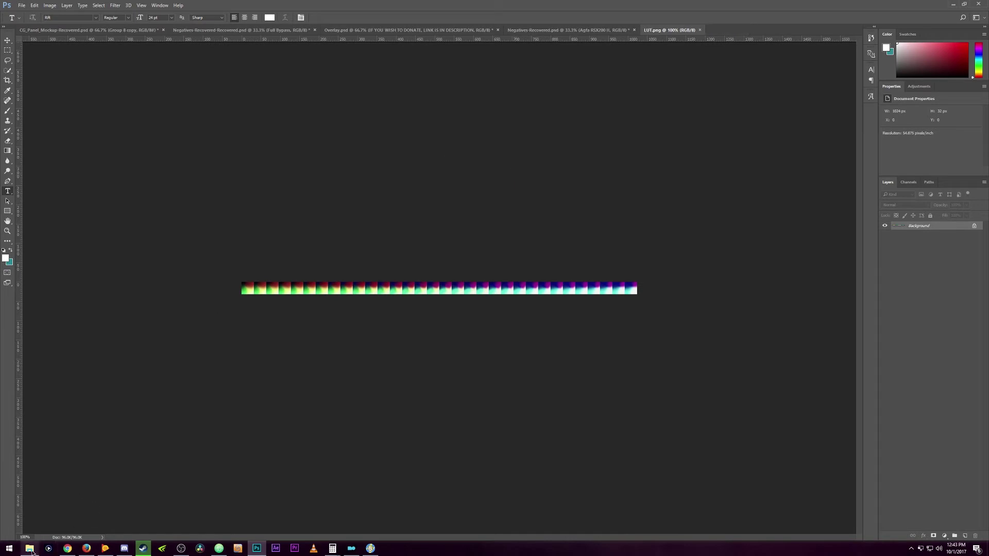
Switch to File Explorer and open the enbseries folder inside the Fallout 4 folder.
left_click(30, 549)
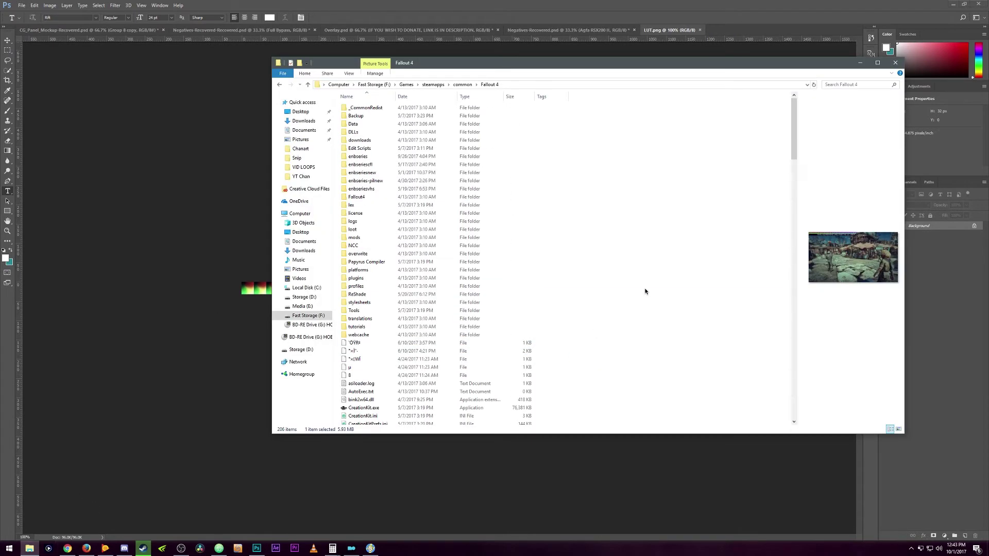
double_click(376, 157)
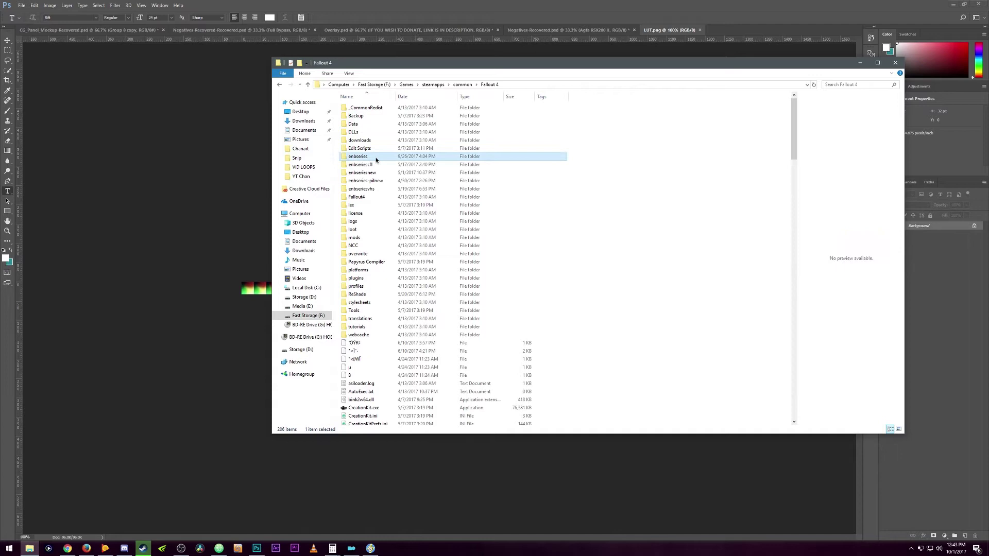
double_click(365, 140)
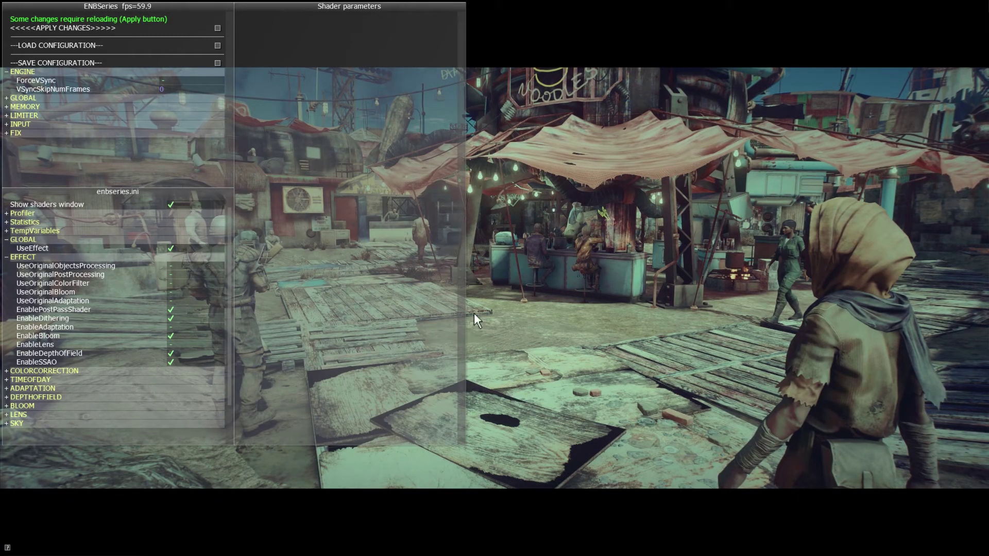
Apply the changes in the ENB editor to reload the shaders and switch Enable Letterbox / Pillarbox off.
left_click(159, 29)
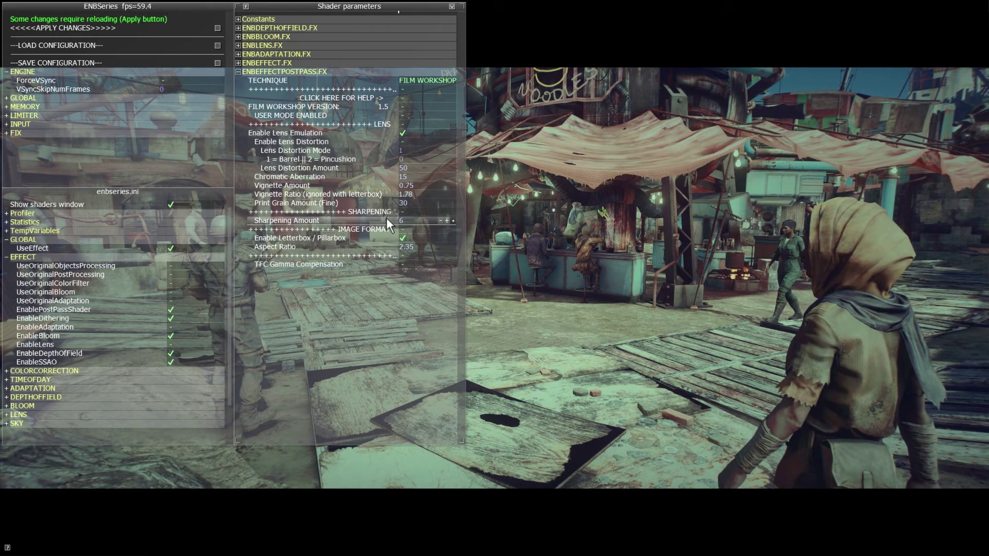
left_click(423, 239)
left_click(432, 239)
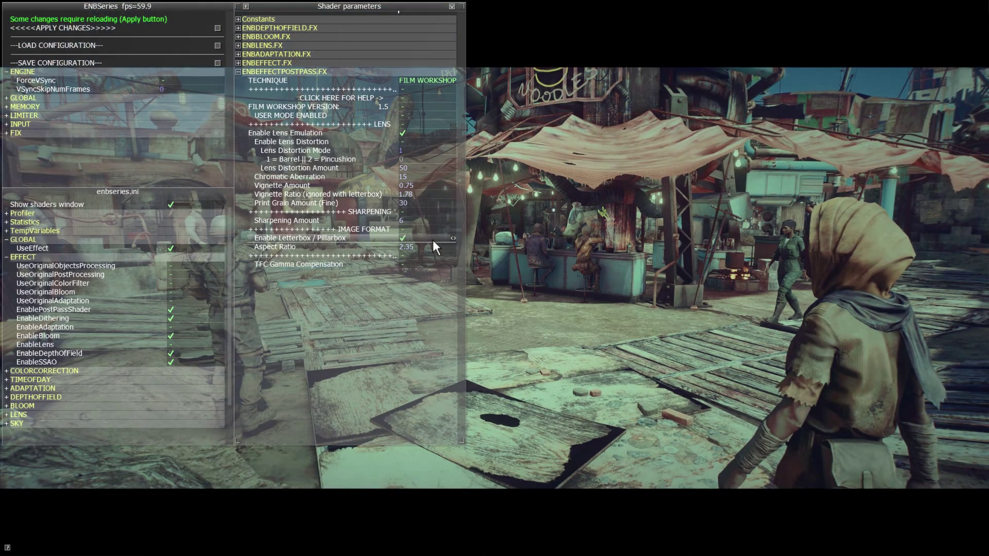
left_click(432, 245)
left_click(432, 240)
left_click(432, 240)
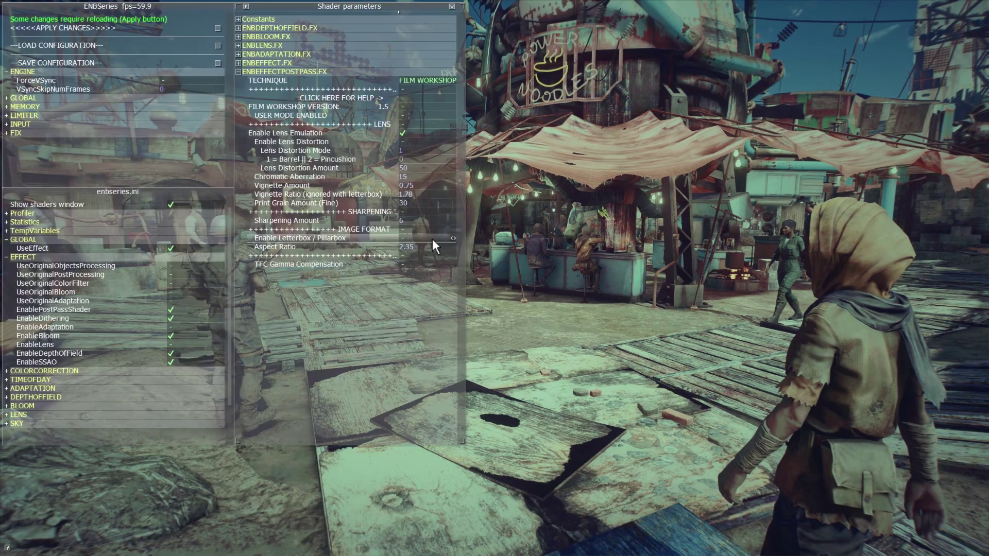